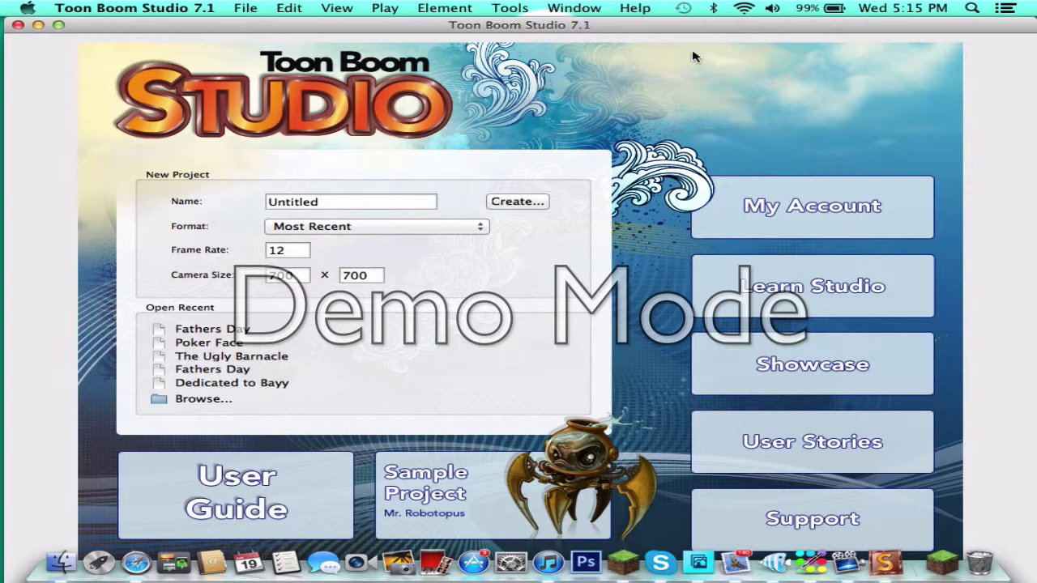
# Step: Create a new project named Test with the most recent format
pyautogui.click(350, 203)
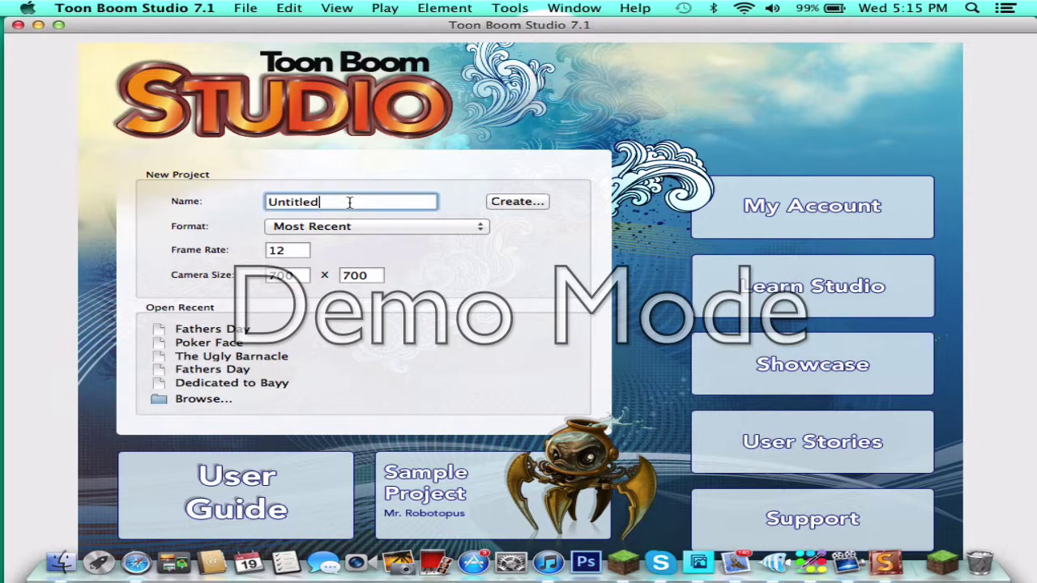
pyautogui.press('BackSpace')
pyautogui.press('BackSpace')
pyautogui.press('BackSpace')
pyautogui.press('BackSpace')
pyautogui.press('BackSpace')
pyautogui.press('BackSpace')
pyautogui.press('BackSpace')
pyautogui.write('T')
pyautogui.click(533, 205)
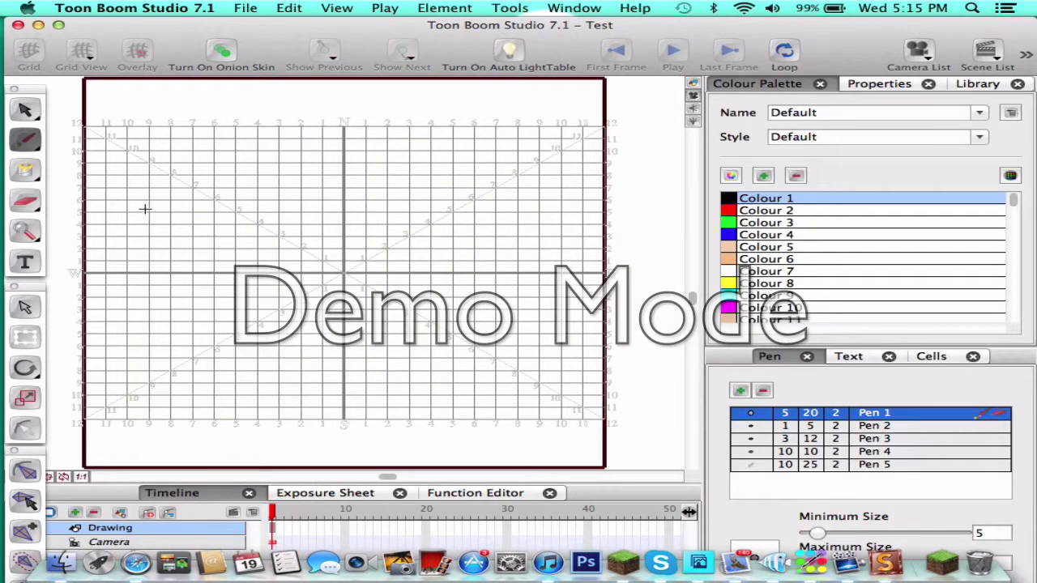
# Step: Draw a short test stroke on the canvas, hide the grid, and undo the stroke
pyautogui.moveTo(205, 174); pyautogui.dragTo(204, 196)
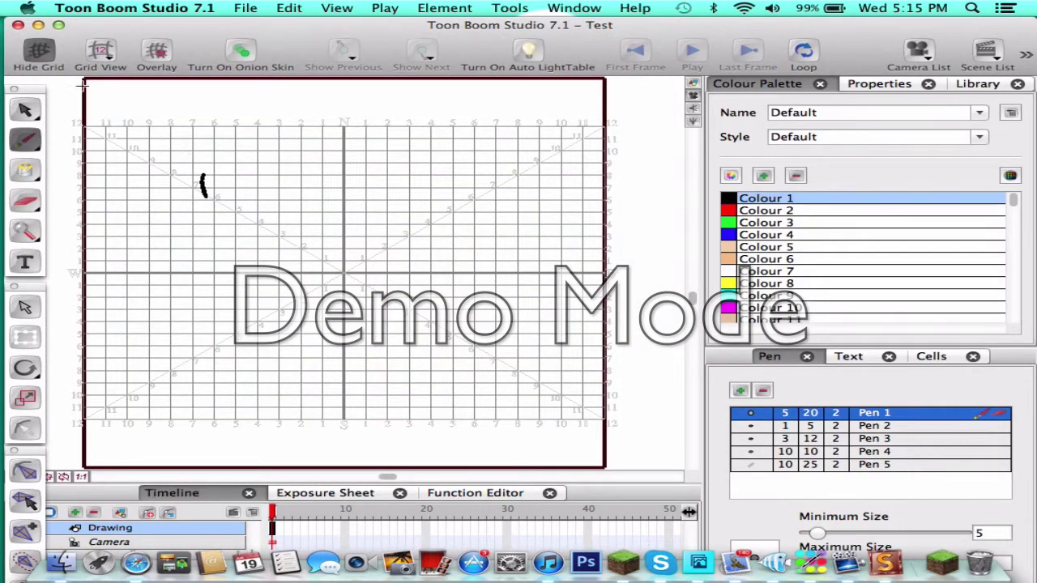
pyautogui.click(47, 62)
pyautogui.press('super+z')
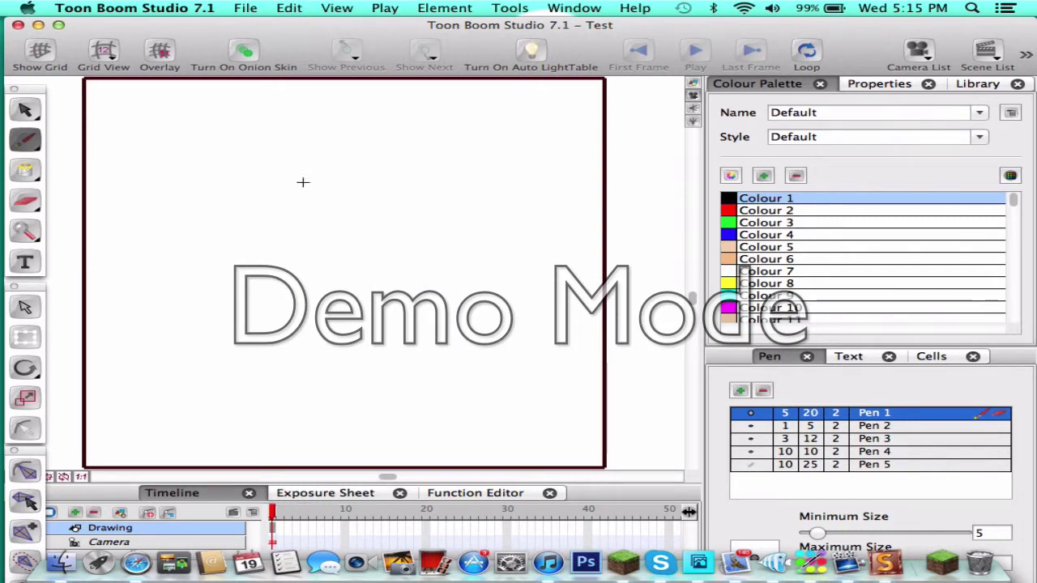
# Step: Sketch a cat's head with two ears, eyes, nose and mouth mid-canvas, plus the first short strokes of the tail tip
pyautogui.moveTo(332, 215)
pyautogui.mouseDown()
pyautogui.moveTo(363, 198)
pyautogui.moveTo(374, 234)
pyautogui.moveTo(277, 196)
pyautogui.moveTo(260, 244)
pyautogui.moveTo(288, 264)
pyautogui.mouseUp()
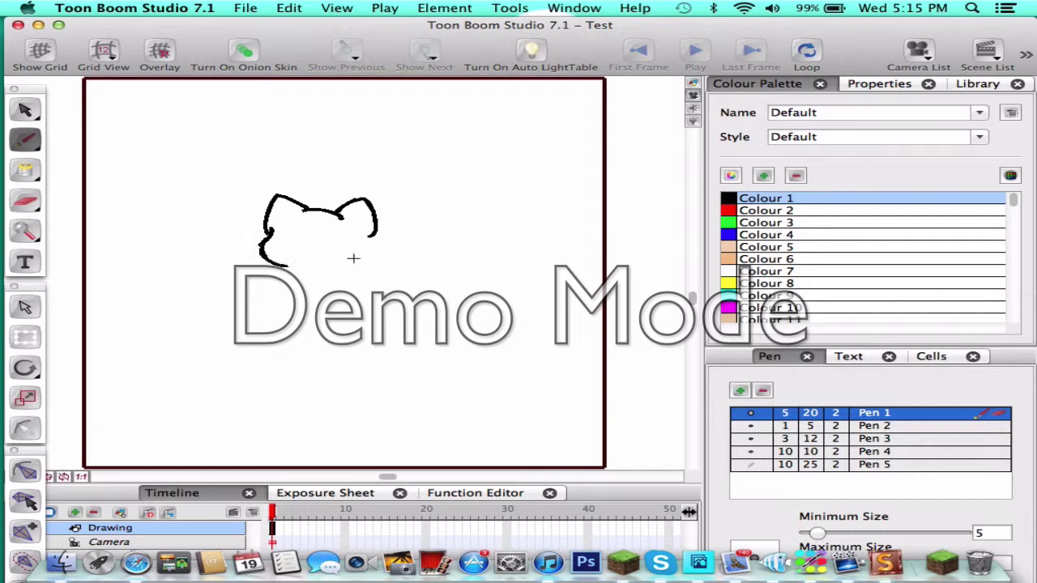
pyautogui.moveTo(367, 234)
pyautogui.mouseDown()
pyautogui.moveTo(375, 249)
pyautogui.moveTo(353, 267)
pyautogui.moveTo(320, 248)
pyautogui.moveTo(301, 264)
pyautogui.moveTo(290, 256)
pyautogui.moveTo(331, 252)
pyautogui.mouseUp()
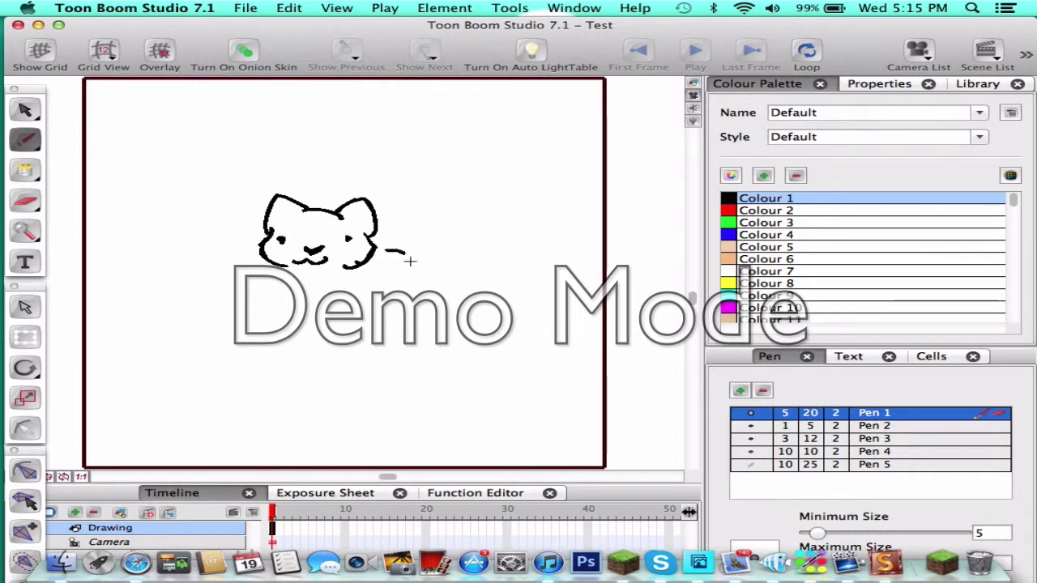
pyautogui.moveTo(410, 261); pyautogui.dragTo(395, 269)
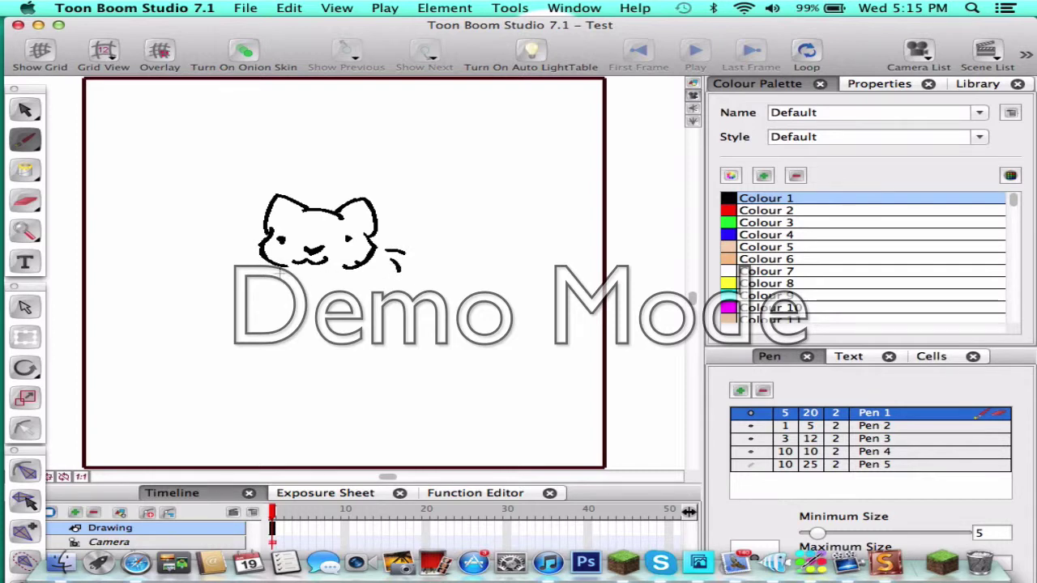
# Step: Sketch the cat's sitting body beneath the head, with front legs, paws and a curled tail
pyautogui.moveTo(275, 280)
pyautogui.mouseDown()
pyautogui.moveTo(273, 312)
pyautogui.moveTo(293, 315)
pyautogui.mouseUp()
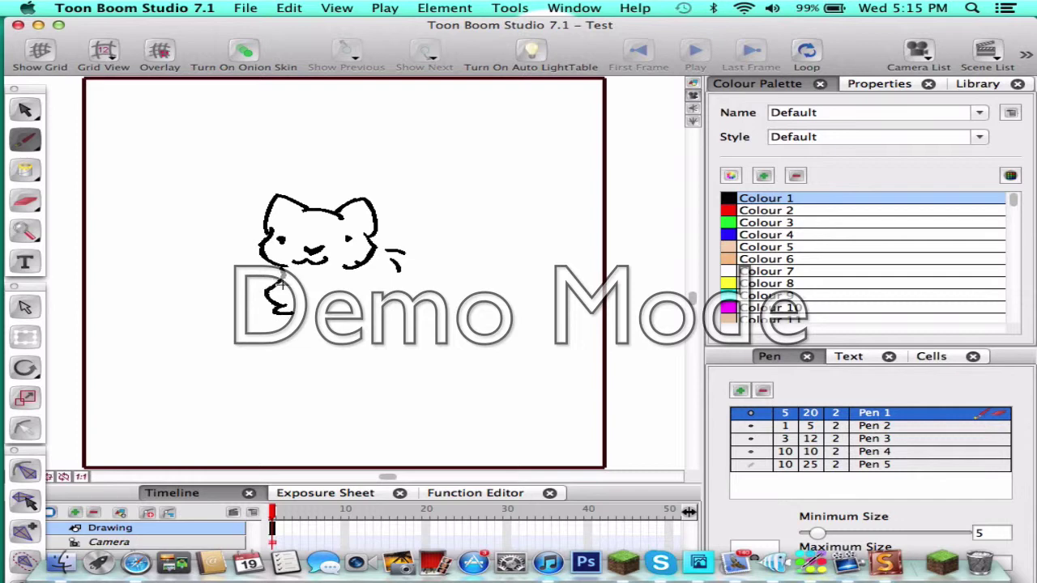
pyautogui.moveTo(293, 270)
pyautogui.mouseDown()
pyautogui.moveTo(290, 309)
pyautogui.moveTo(310, 316)
pyautogui.mouseUp()
pyautogui.moveTo(328, 275)
pyautogui.mouseDown()
pyautogui.moveTo(331, 318)
pyautogui.moveTo(329, 306)
pyautogui.moveTo(304, 314)
pyautogui.mouseUp()
pyautogui.moveTo(350, 277)
pyautogui.mouseDown()
pyautogui.moveTo(362, 308)
pyautogui.moveTo(337, 316)
pyautogui.mouseUp()
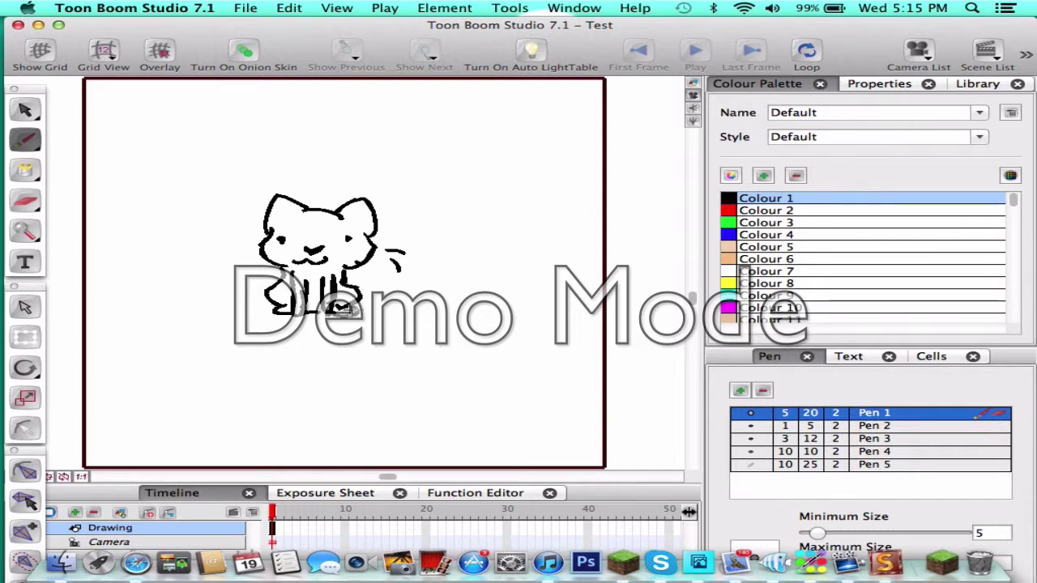
pyautogui.moveTo(385, 274)
pyautogui.mouseDown()
pyautogui.moveTo(402, 293)
pyautogui.moveTo(355, 314)
pyautogui.mouseUp()
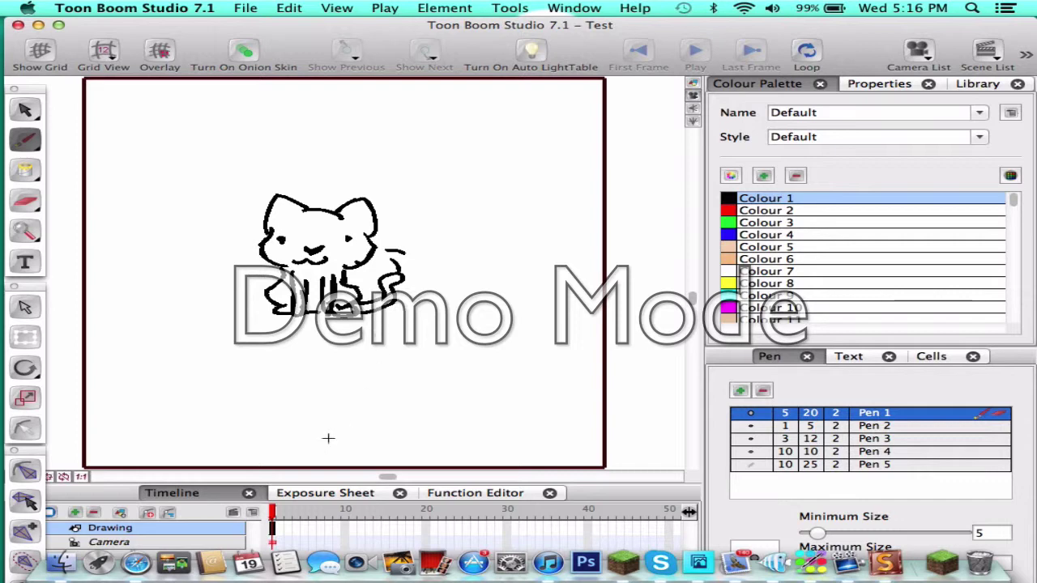
# Step: Show the exposure sheet and turn on hiding for the Dock
pyautogui.click(328, 494)
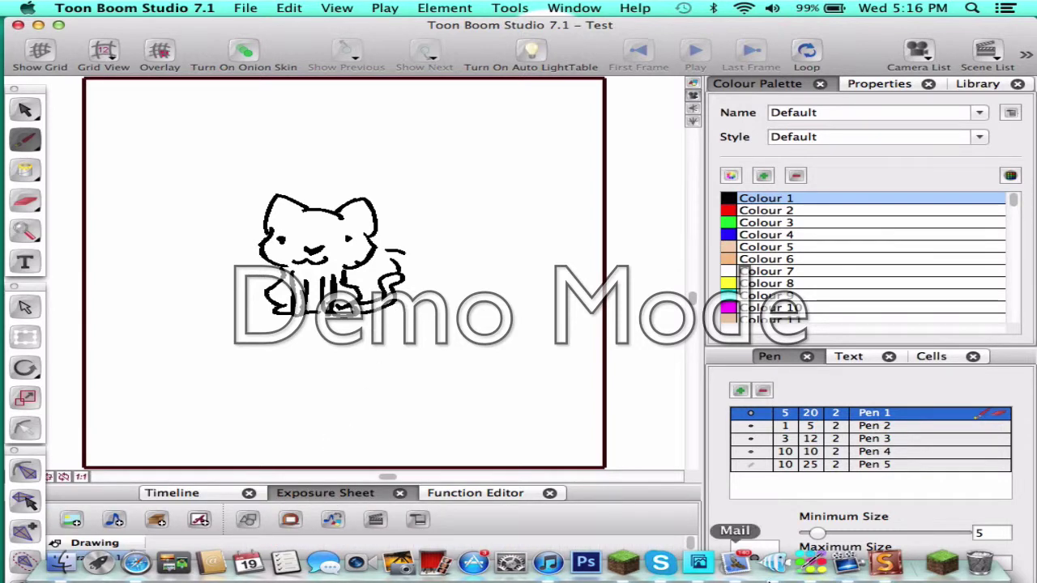
pyautogui.rightClick(916, 566)
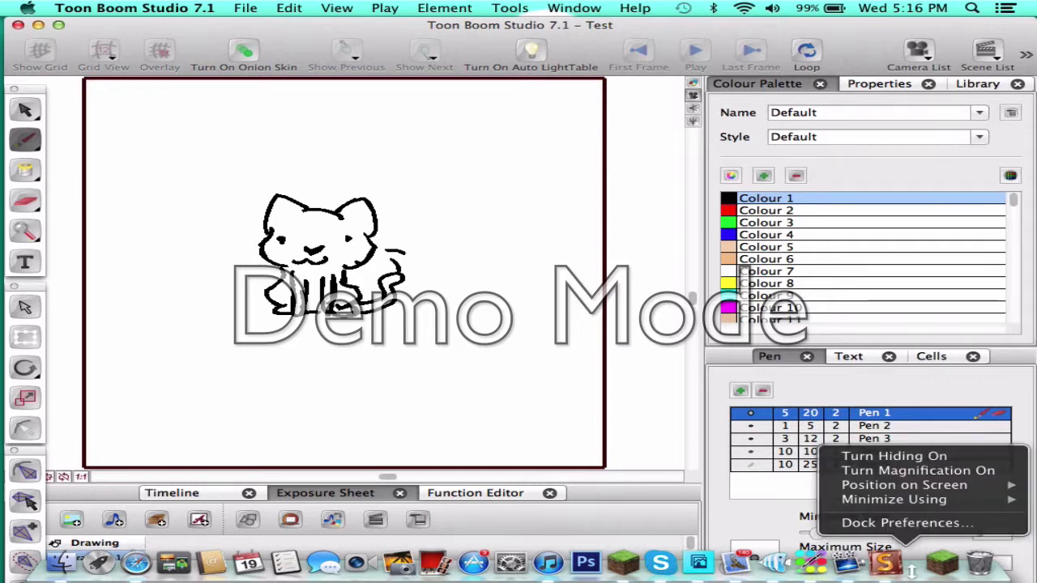
pyautogui.click(918, 456)
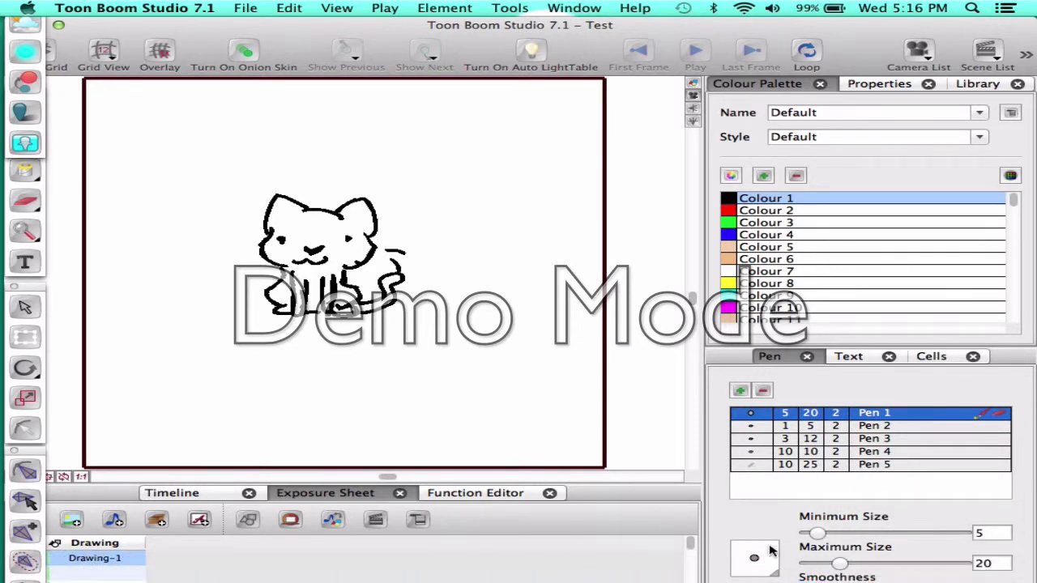
# Step: Set the exposure of Drawing-1 to 2 and duplicate the drawing in the second frame
pyautogui.rightClick(127, 563)
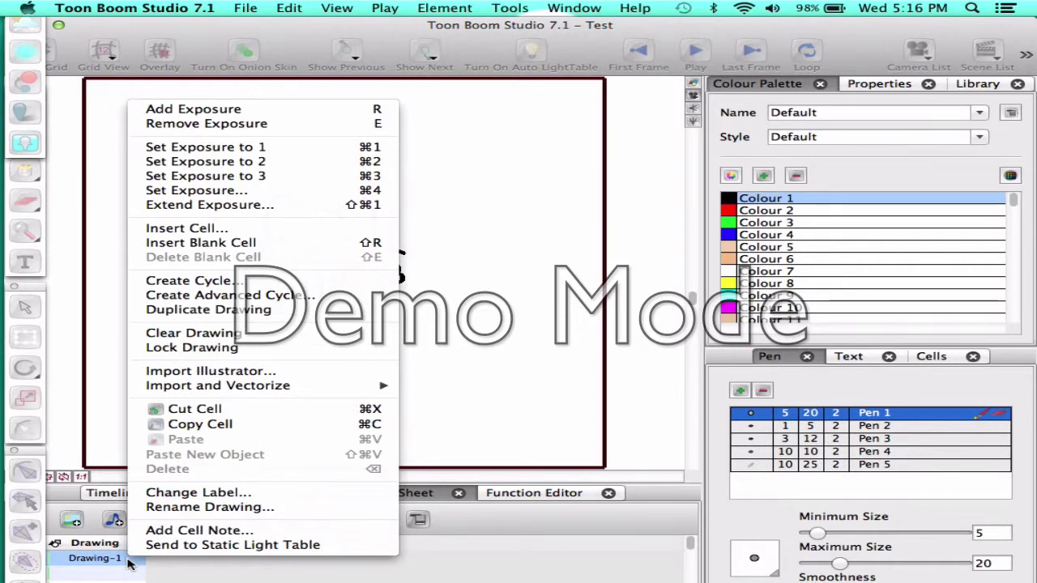
pyautogui.click(328, 163)
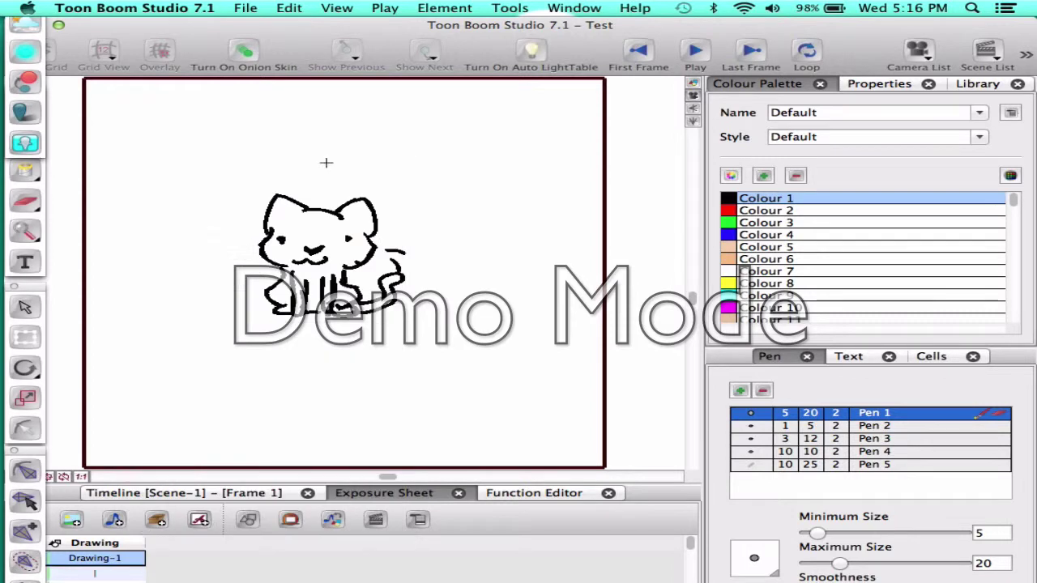
pyautogui.click(103, 570)
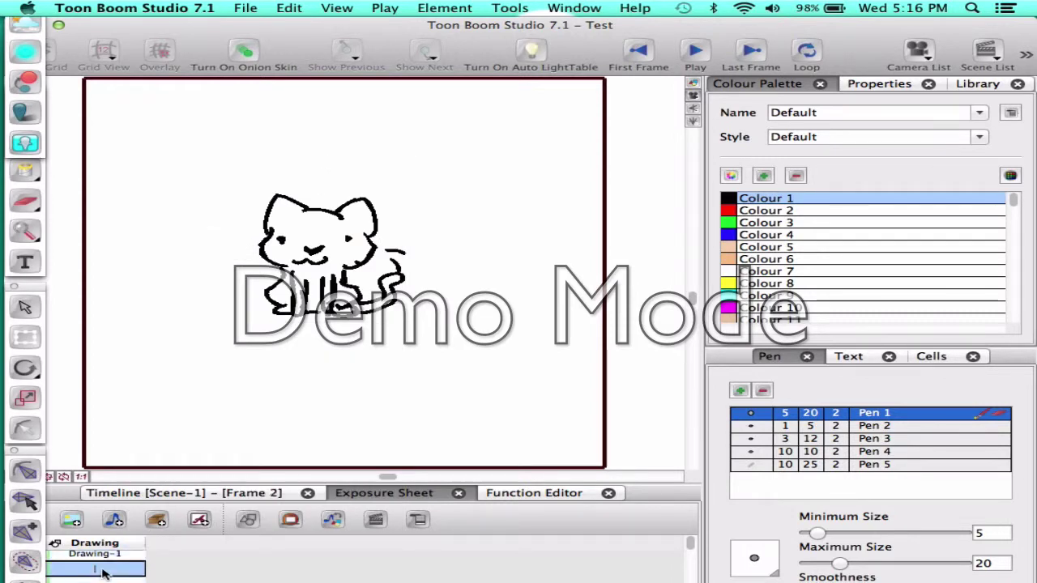
pyautogui.rightClick(102, 571)
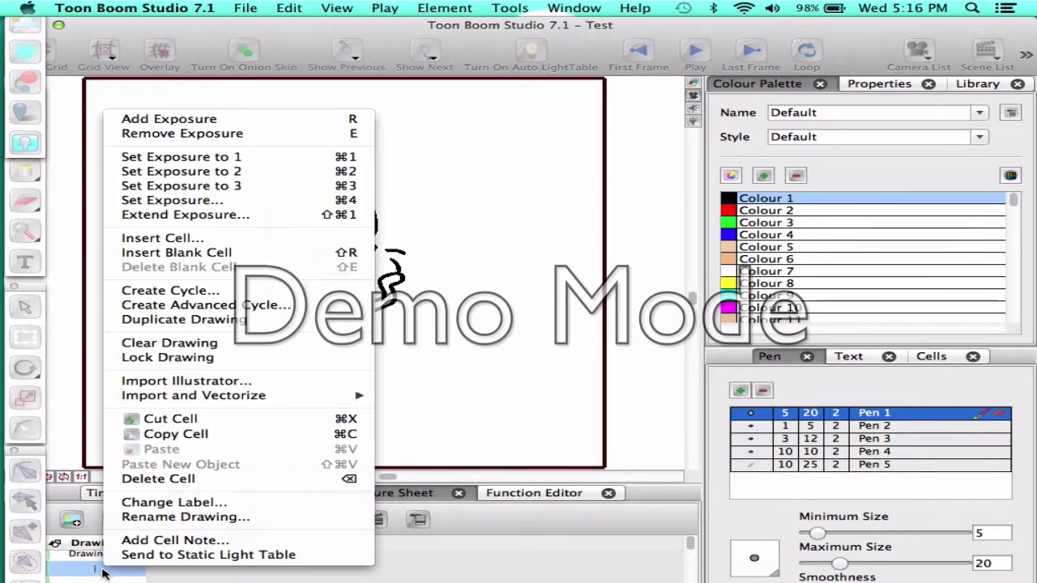
pyautogui.click(218, 320)
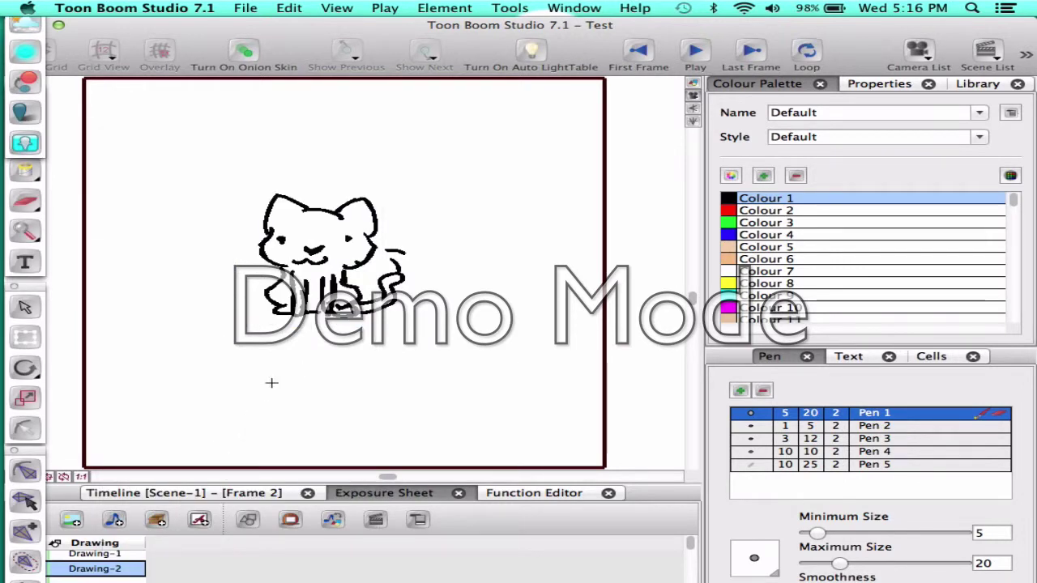
# Step: Move the duplicated cat in frame 2 toward the upper-left area of the canvas
pyautogui.click(235, 496)
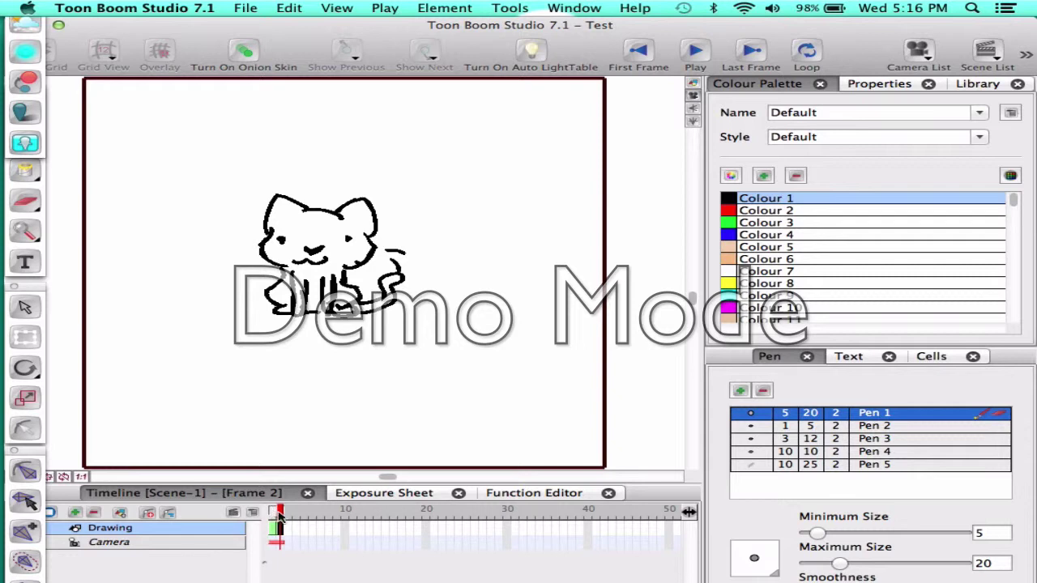
pyautogui.click(347, 496)
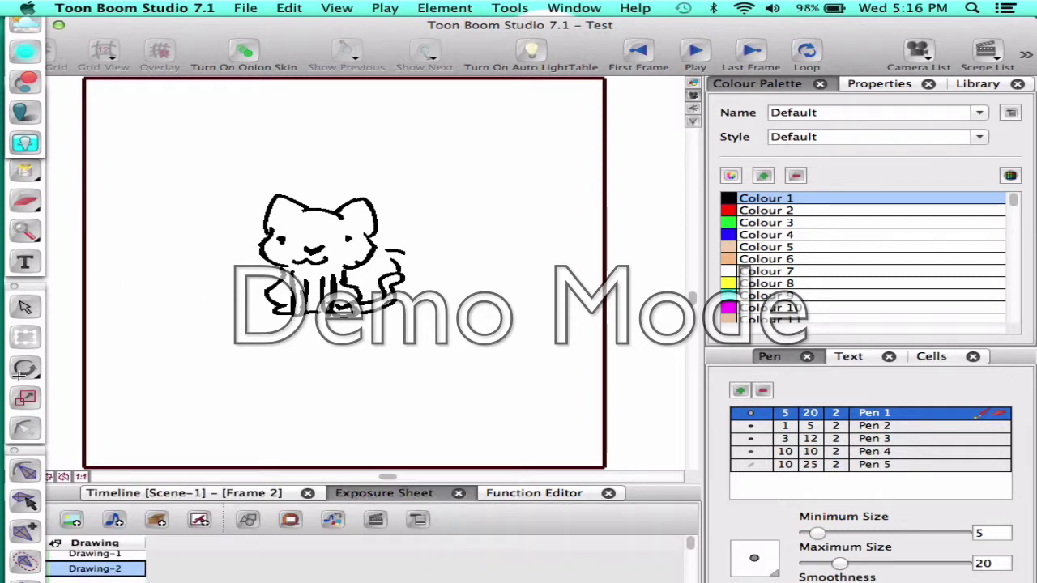
pyautogui.click(24, 428)
pyautogui.moveTo(311, 256); pyautogui.dragTo(222, 210)
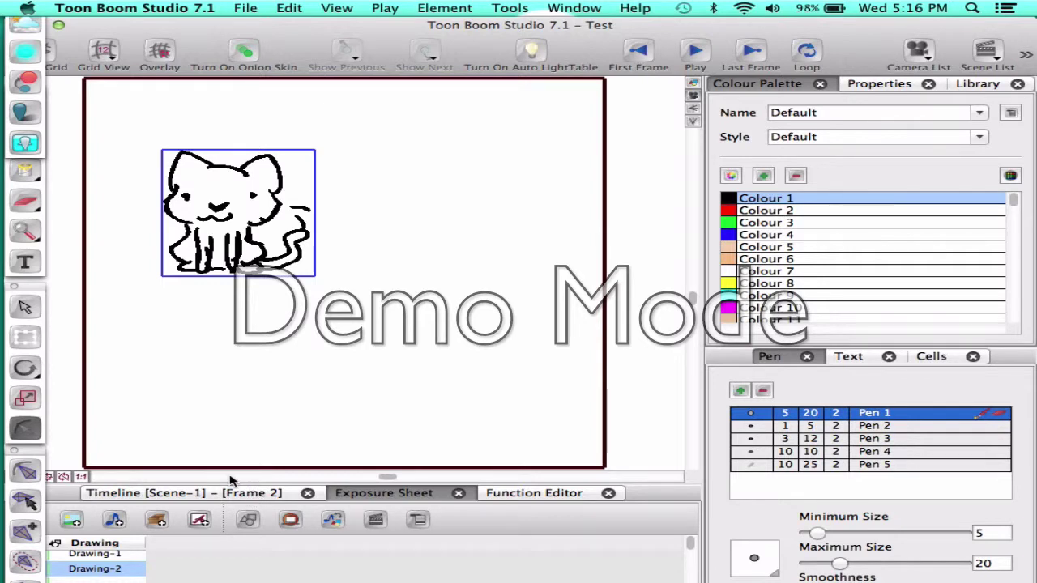
# Step: Set the exposure of Drawing-2 to 2
pyautogui.scroll(-1, 109, 567)
pyautogui.rightClick(116, 557)
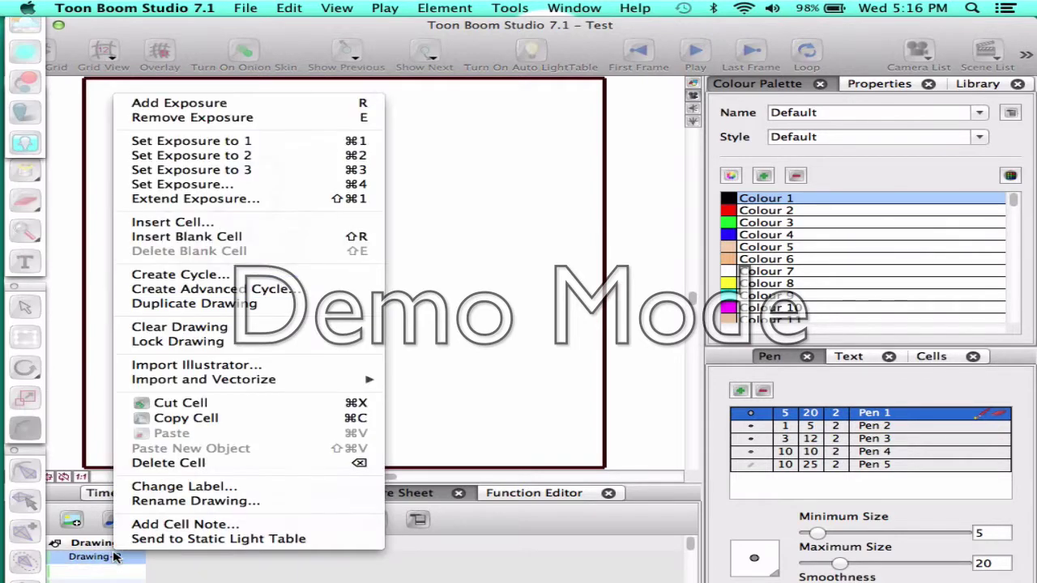
pyautogui.click(260, 156)
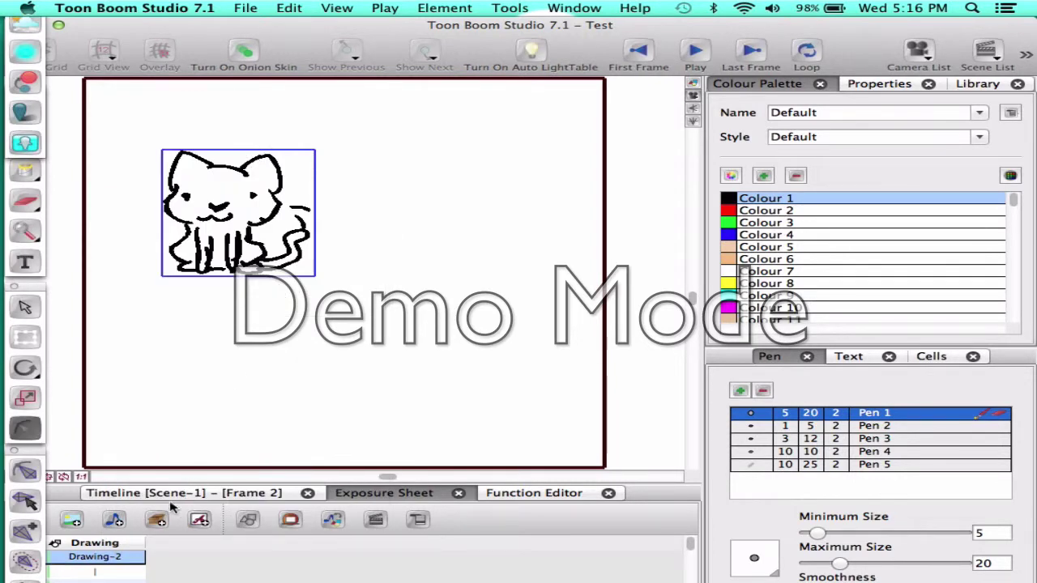
# Step: Duplicate the drawing in frame 3 and move the copied cat down to the lower part of the canvas
pyautogui.click(100, 572)
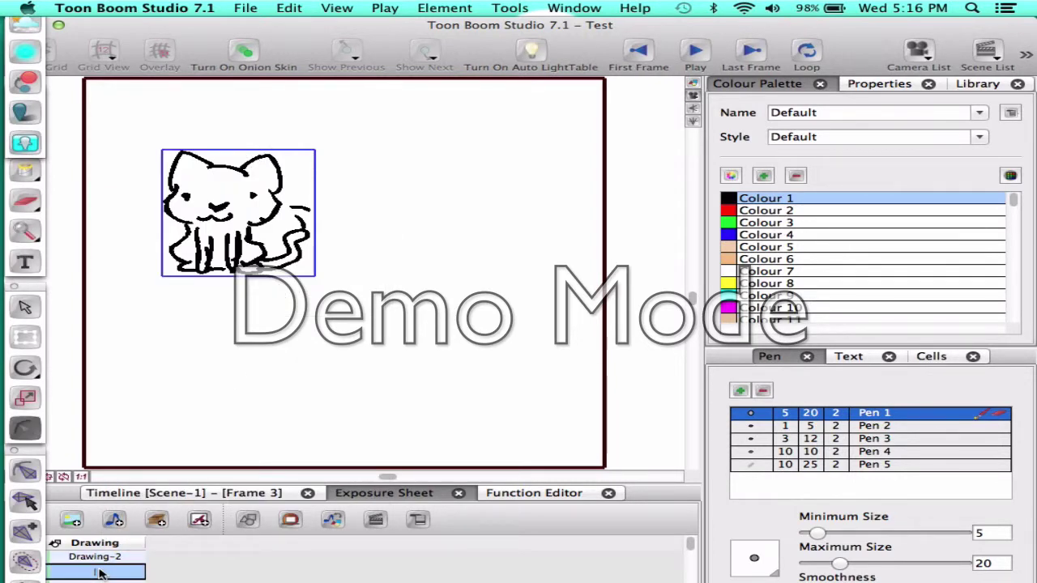
pyautogui.rightClick(100, 573)
pyautogui.click(192, 324)
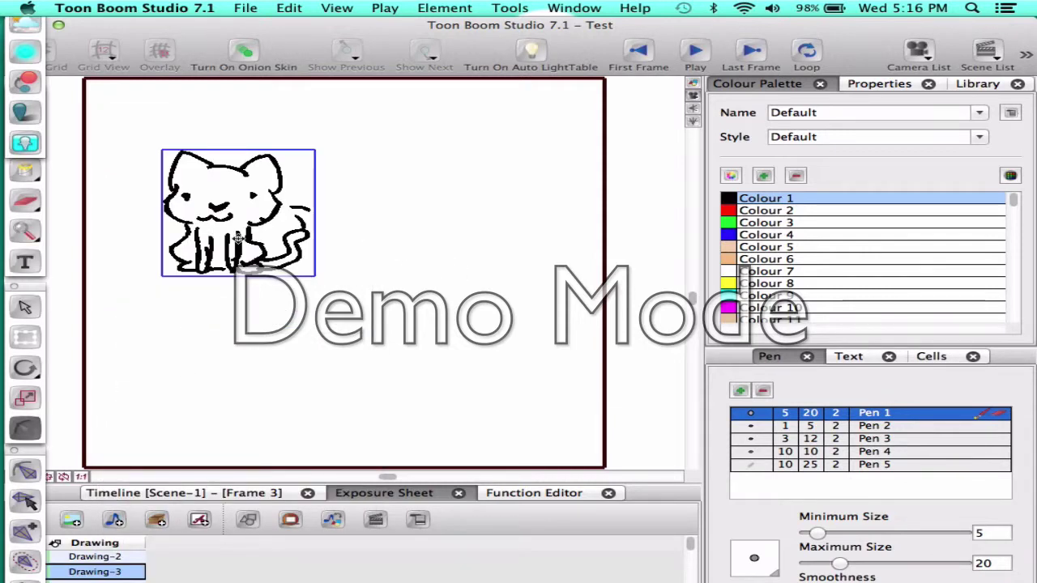
pyautogui.moveTo(236, 243)
pyautogui.mouseDown()
pyautogui.moveTo(277, 306)
pyautogui.moveTo(281, 387)
pyautogui.mouseUp()
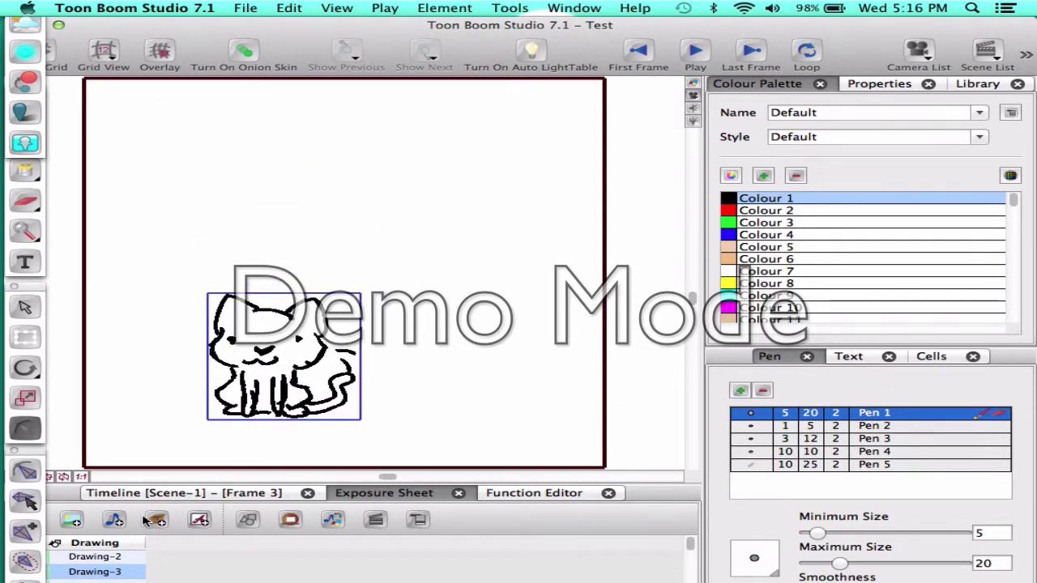
# Step: Set the exposure of Drawing-3 to 2 and duplicate the drawing in frame 4
pyautogui.rightClick(113, 572)
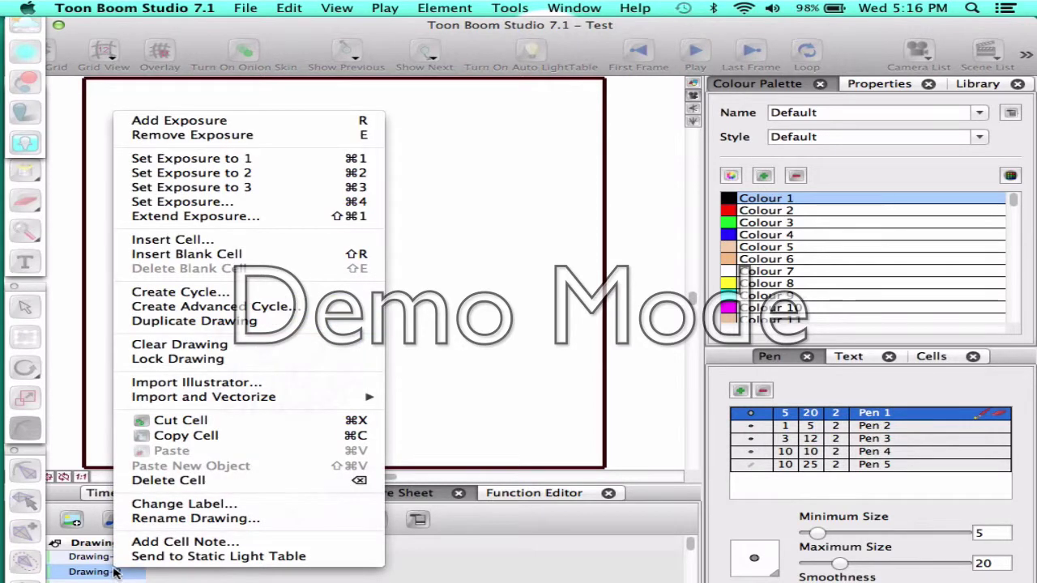
pyautogui.click(194, 173)
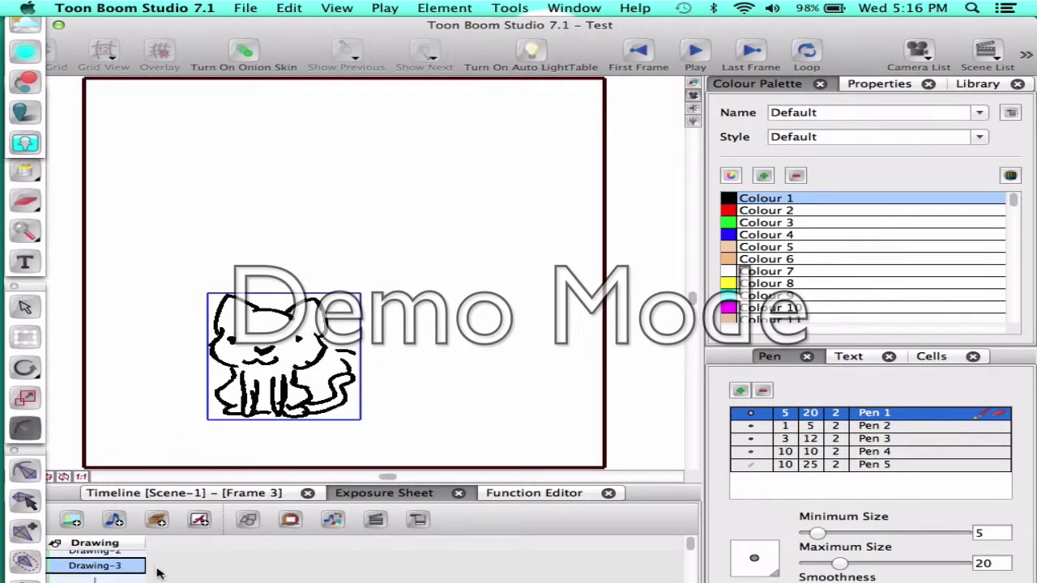
pyautogui.click(119, 576)
pyautogui.rightClick(119, 575)
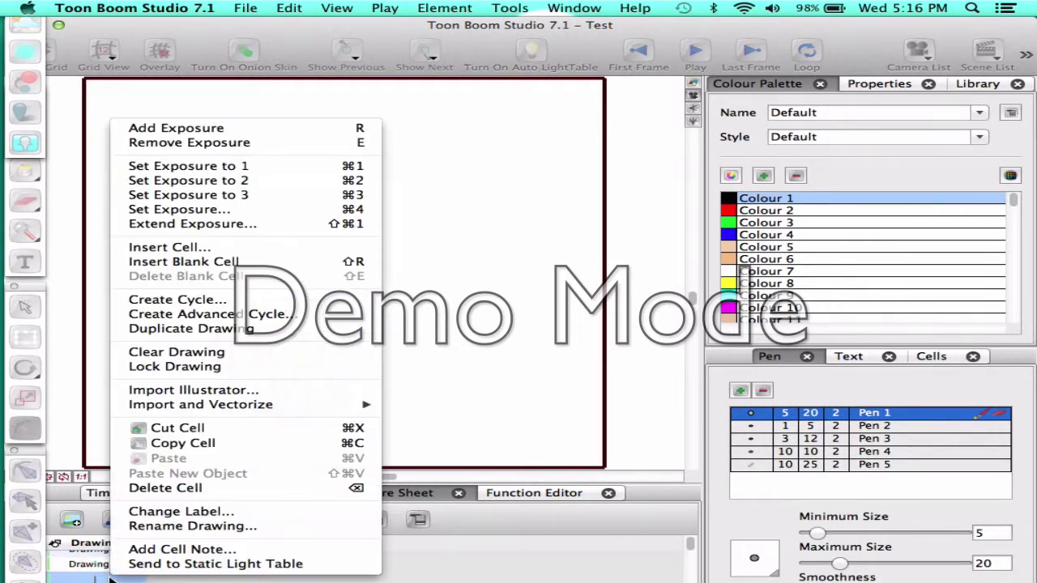
pyautogui.click(186, 330)
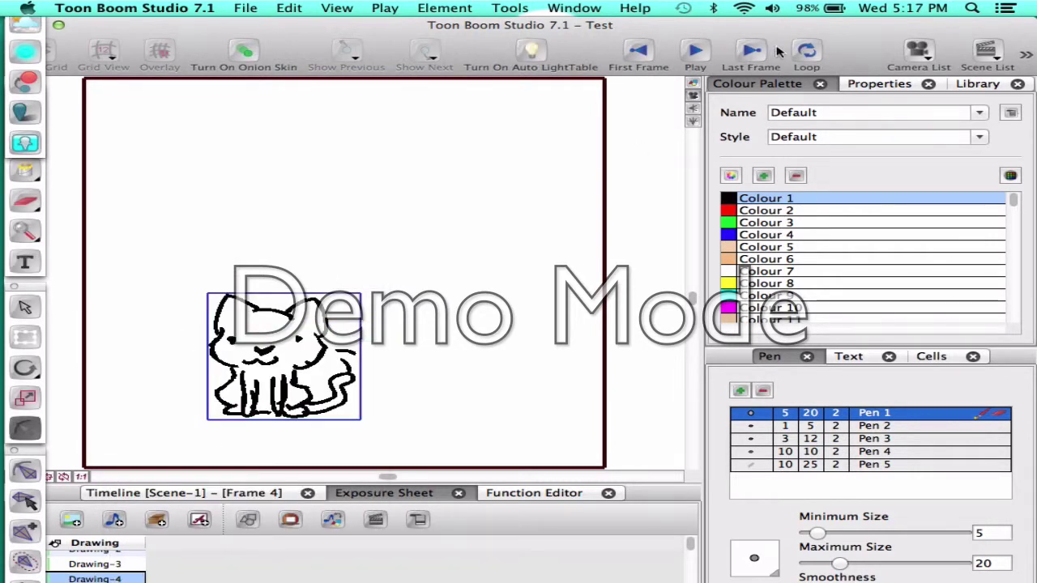
# Step: Play the cat animation in a loop and stop playback
pyautogui.click(695, 52)
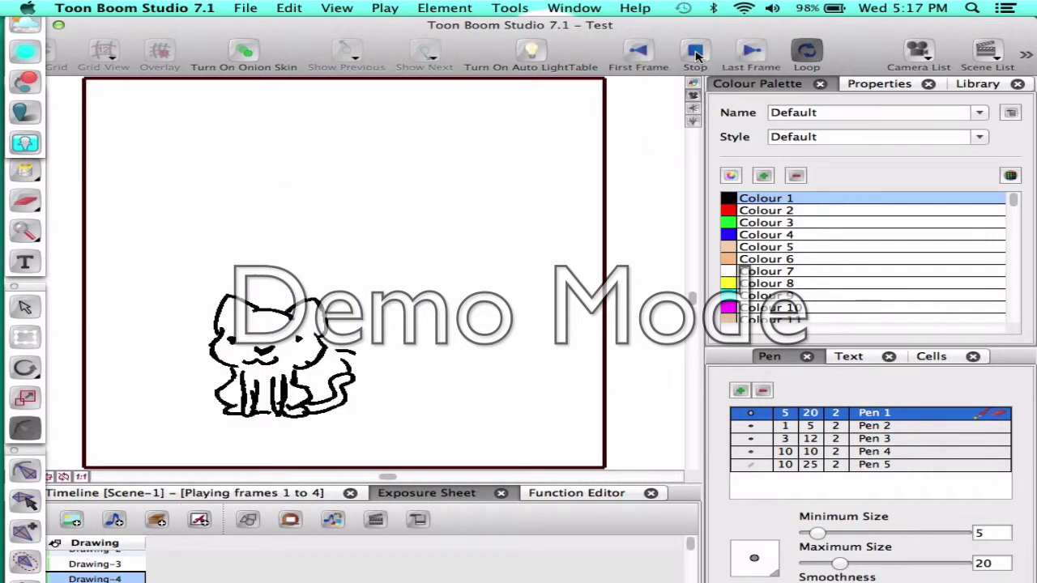
pyautogui.click(695, 52)
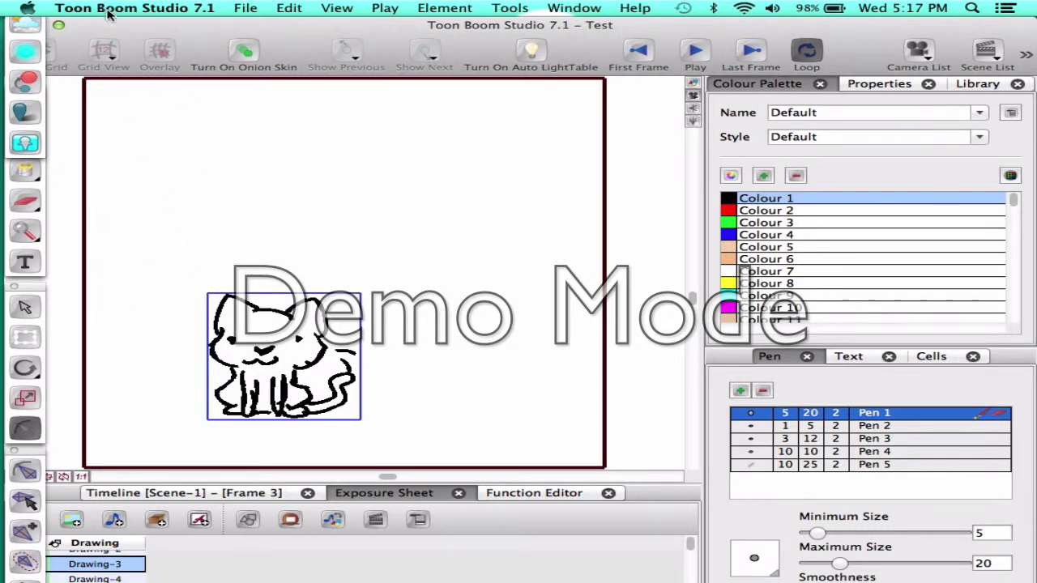
# Step: Open the recent project Fathers Day without saving the changes to Test
pyautogui.click(245, 7)
pyautogui.moveTo(318, 62)
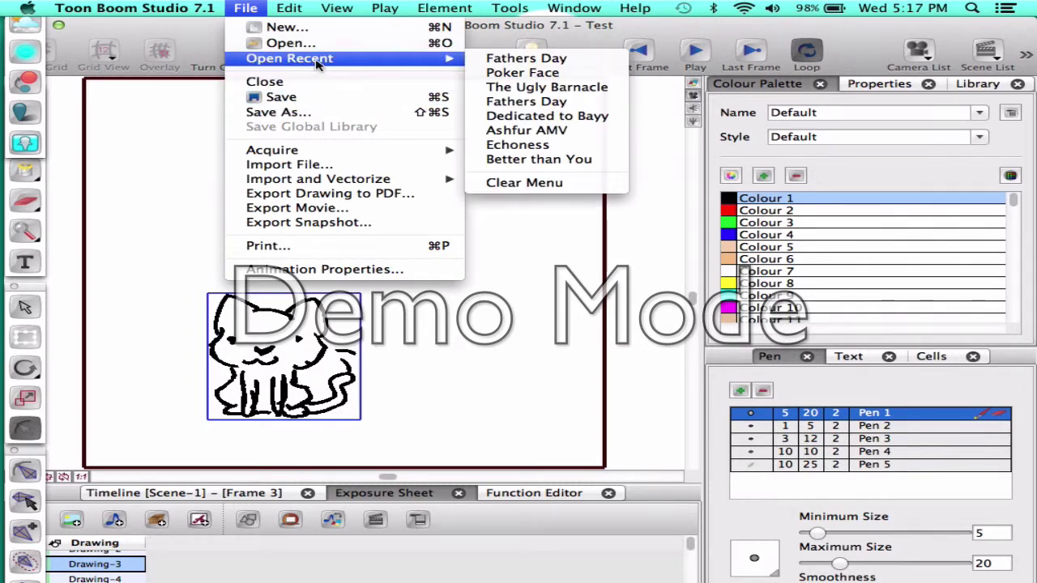
pyautogui.click(508, 62)
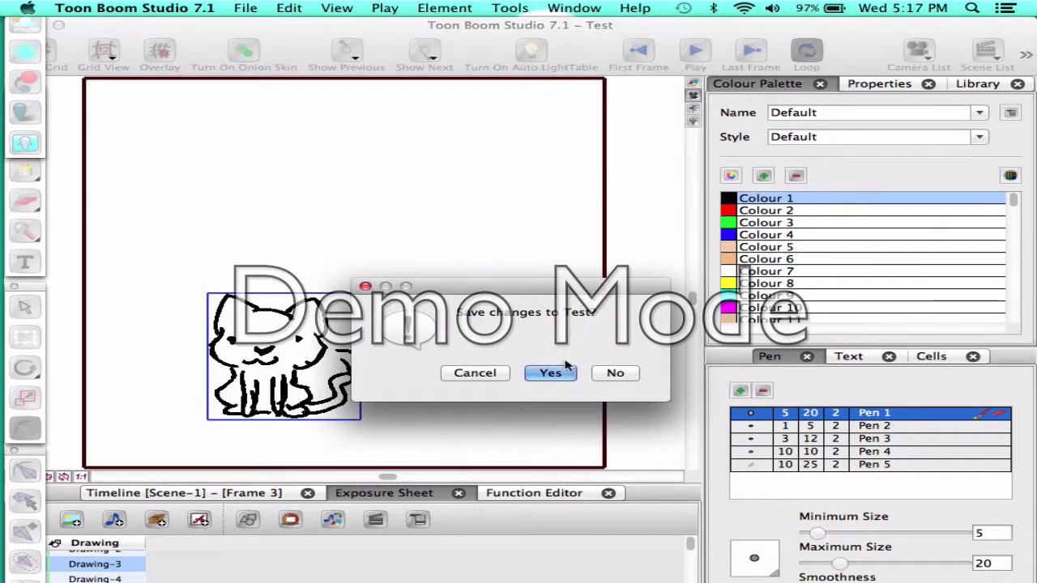
pyautogui.click(616, 372)
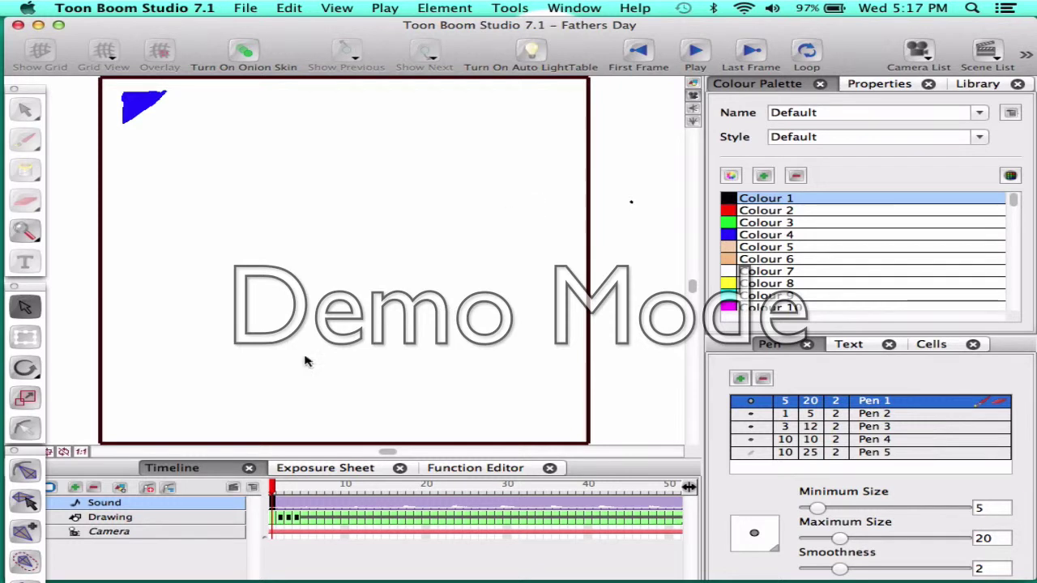
# Step: Try adding a second sound element in the exposure sheet and check its option for importing a sound file
pyautogui.click(357, 473)
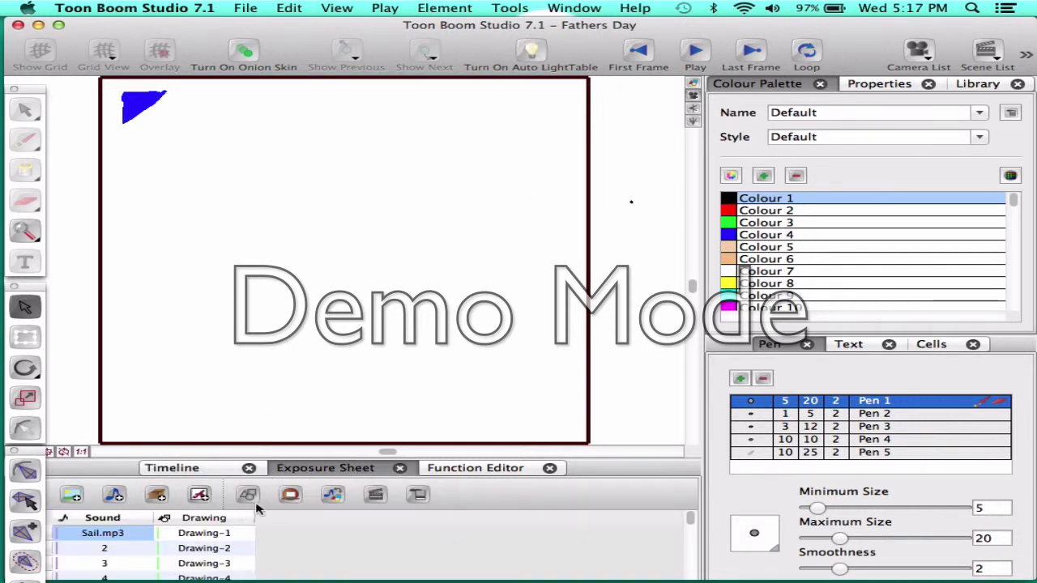
pyautogui.scroll(-1, 205, 551)
pyautogui.scroll(-1, 206, 550)
pyautogui.scroll(2, 194, 549)
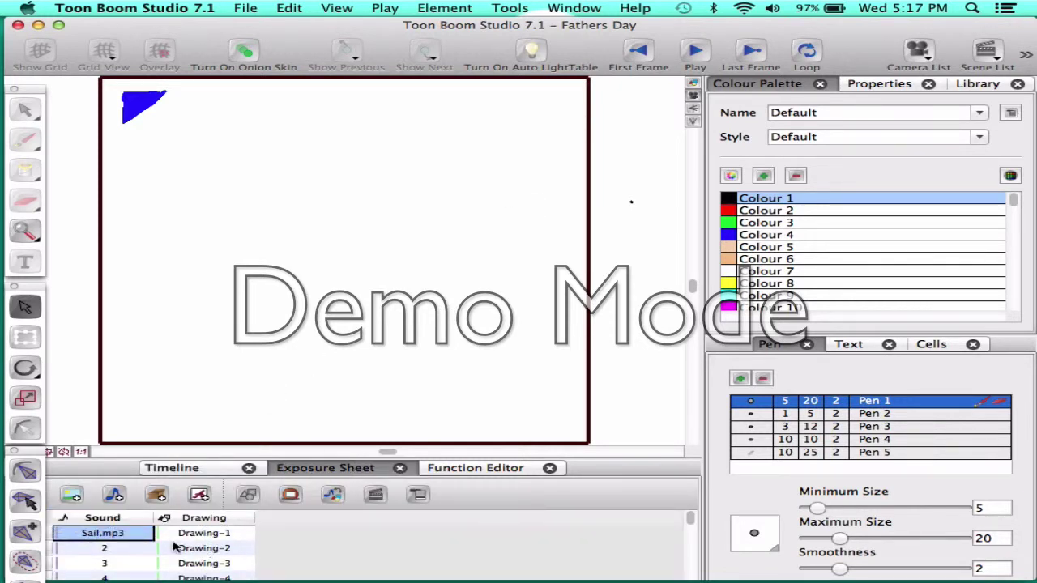
pyautogui.click(114, 496)
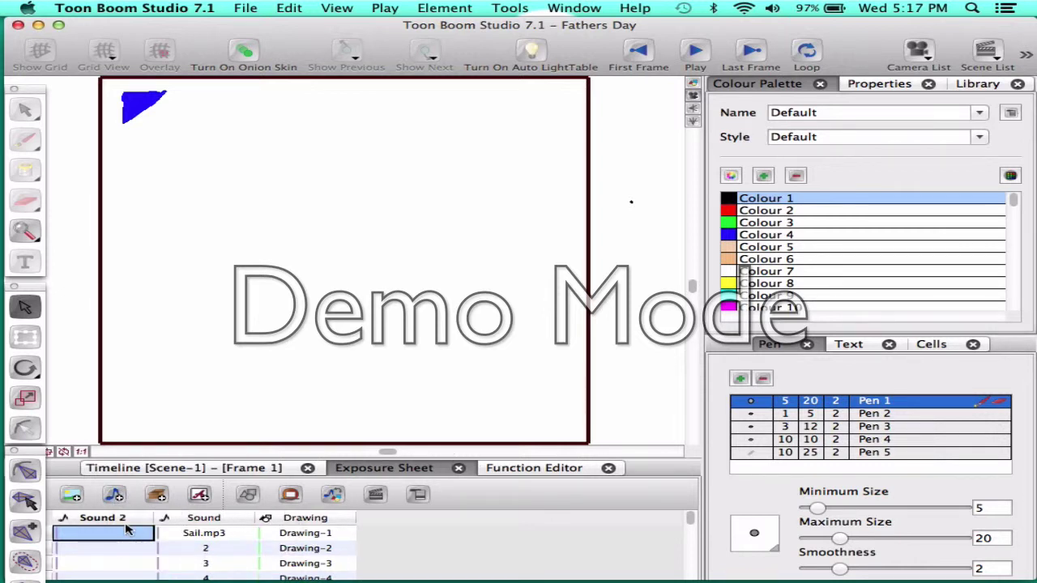
pyautogui.rightClick(126, 529)
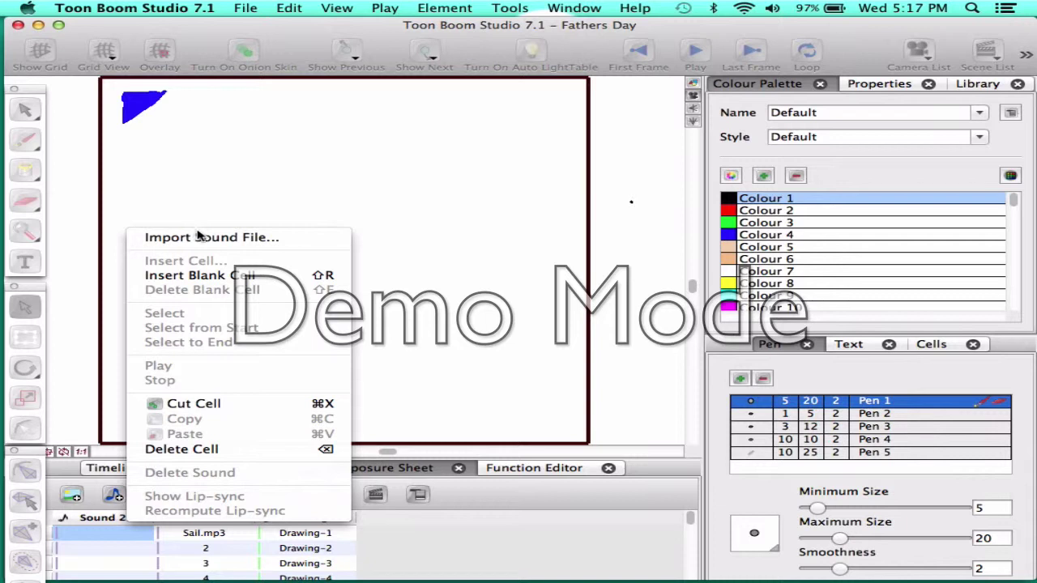
pyautogui.click(432, 551)
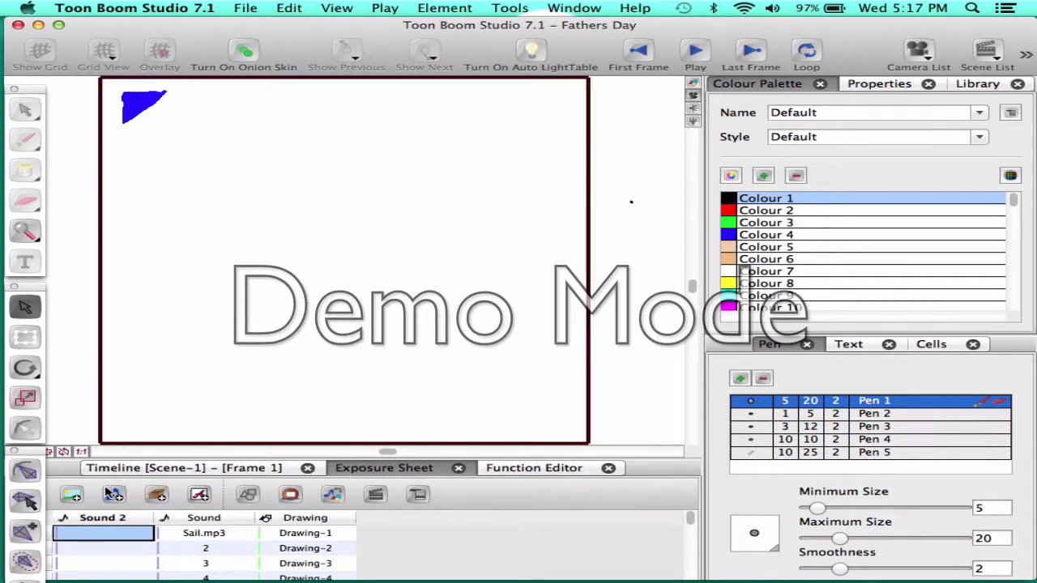
# Step: Look through the drawings in the exposure sheet from frame 2 onward and play the Fathers Day animation from frame 1
pyautogui.click(231, 549)
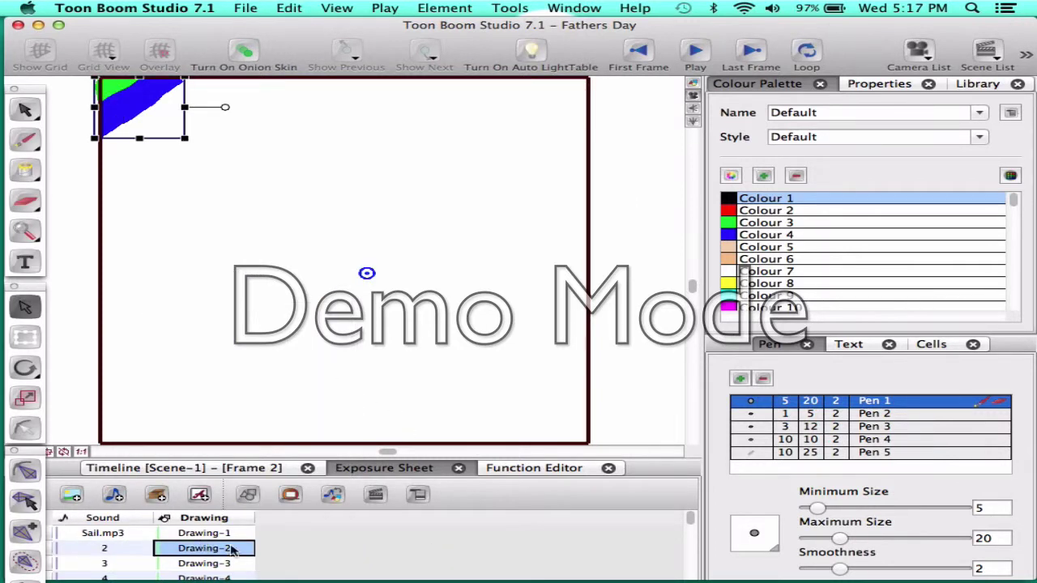
pyautogui.scroll(-9, 243, 558)
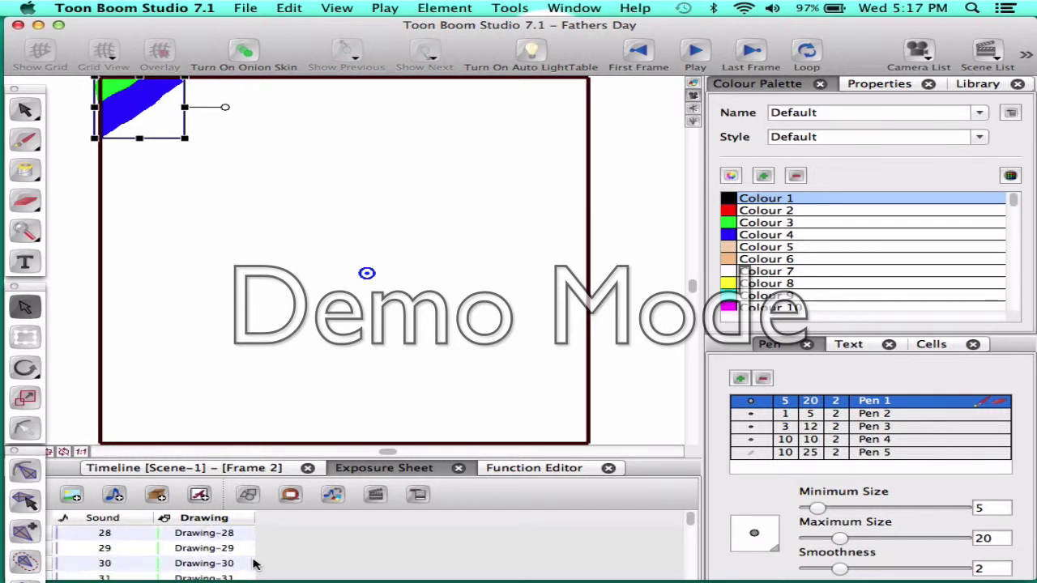
pyautogui.scroll(-20, 254, 564)
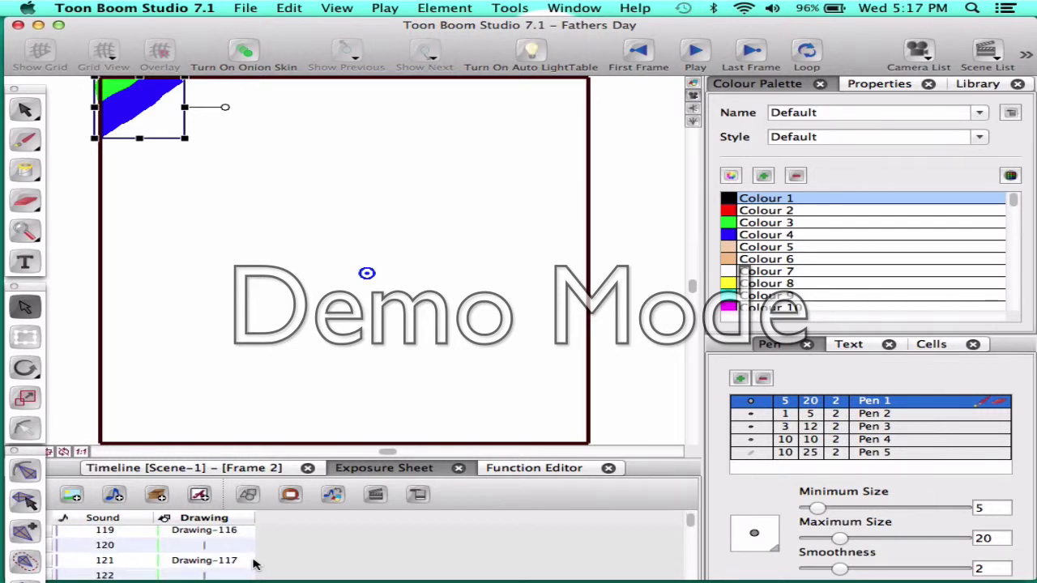
pyautogui.scroll(-16, 253, 565)
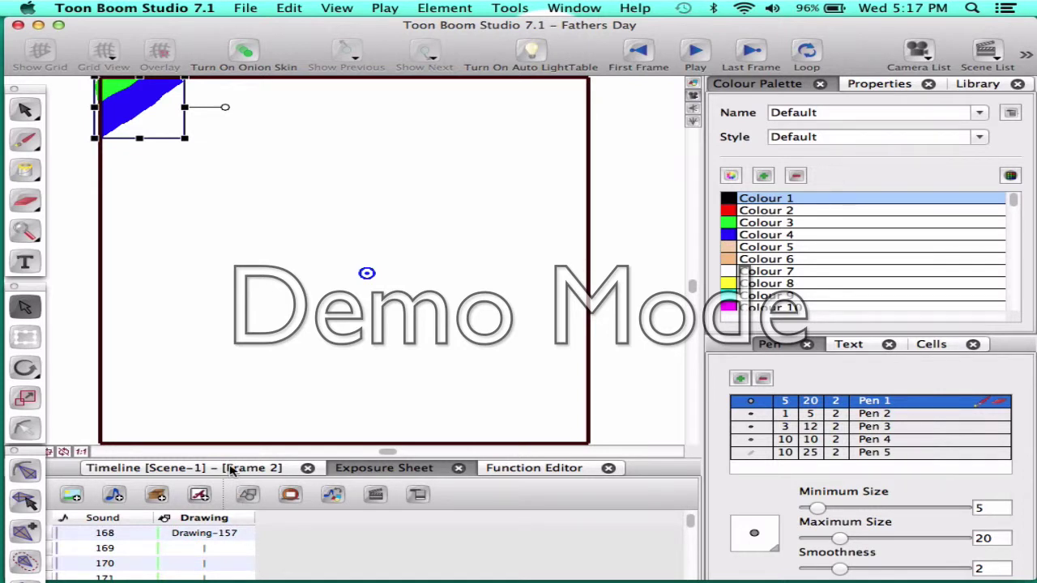
pyautogui.click(231, 469)
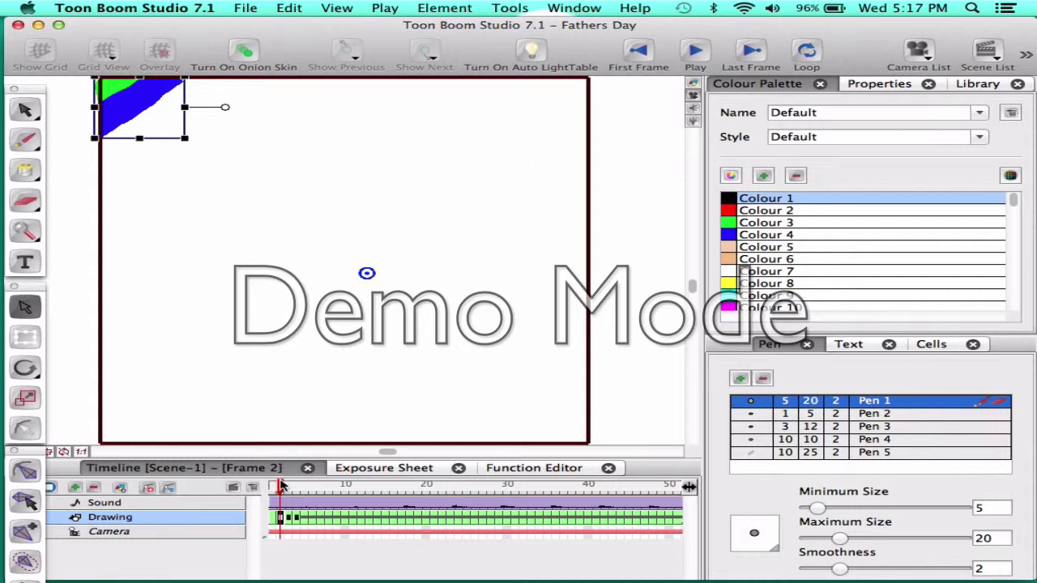
pyautogui.moveTo(279, 486); pyautogui.dragTo(272, 486)
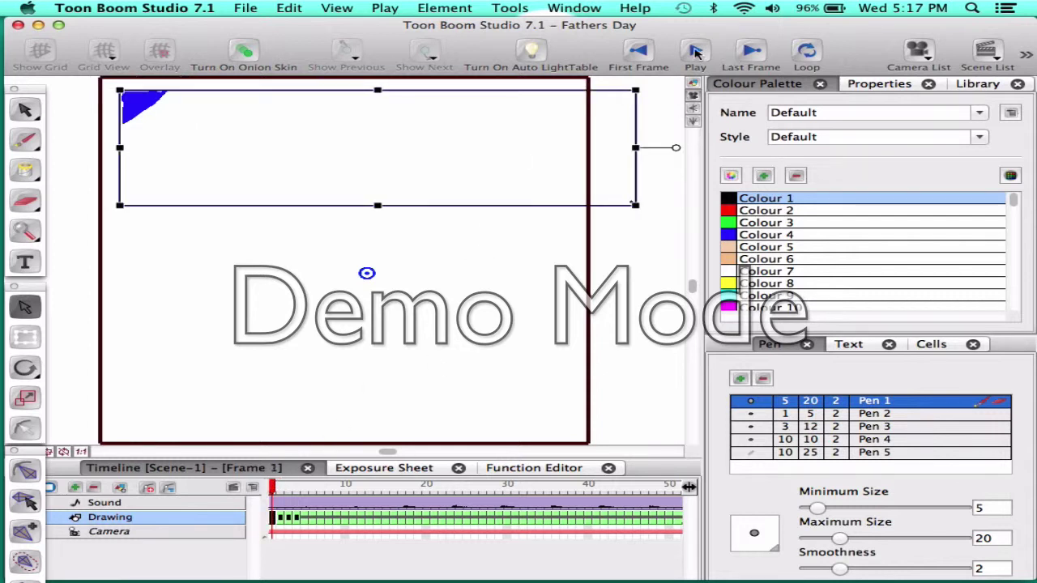
pyautogui.click(695, 51)
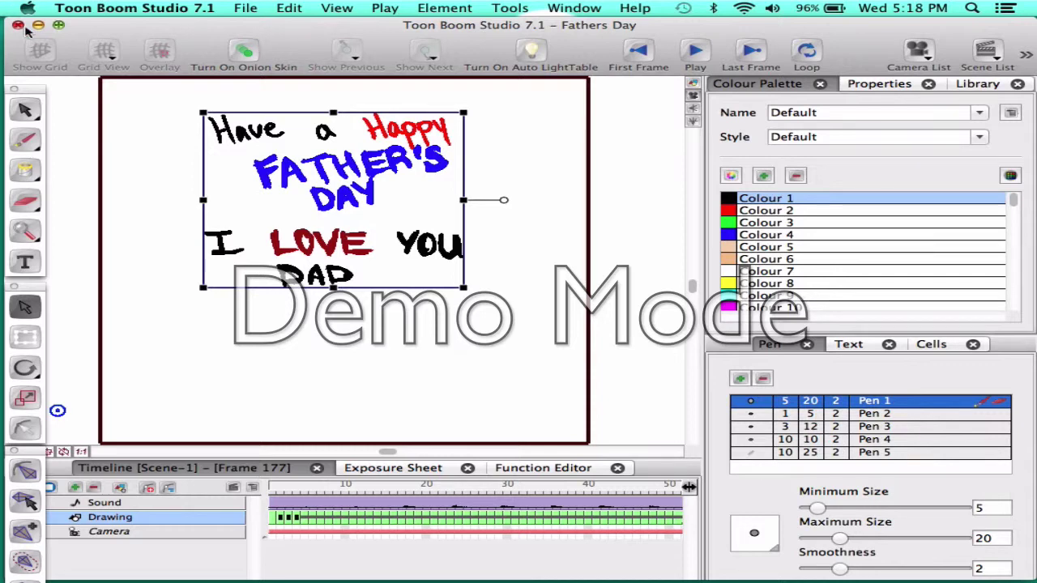
# Step: Create a new project named Untitled with a frame rate of 12 and a camera size of 700 x 700
pyautogui.click(248, 8)
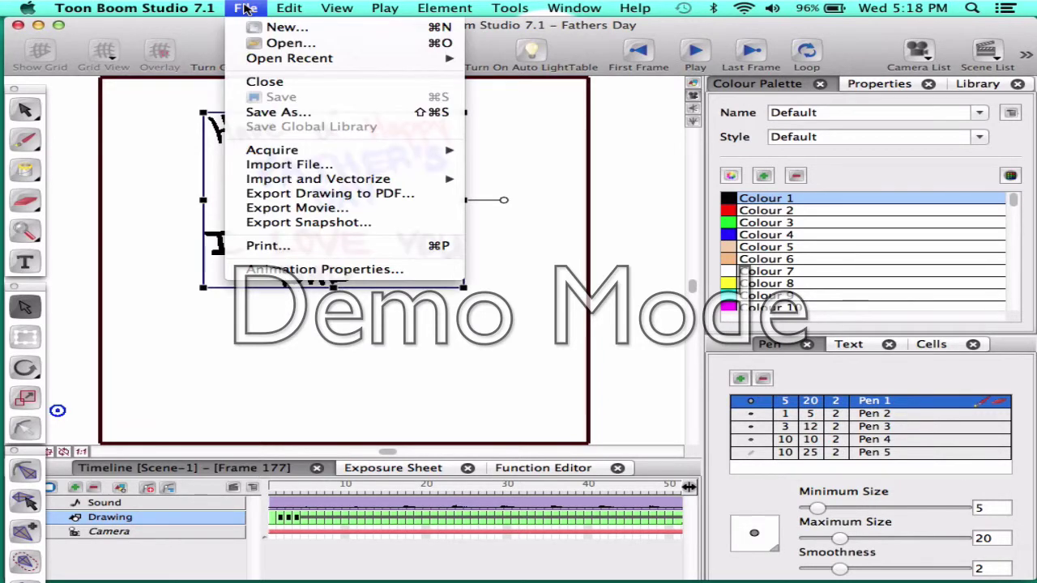
pyautogui.click(264, 28)
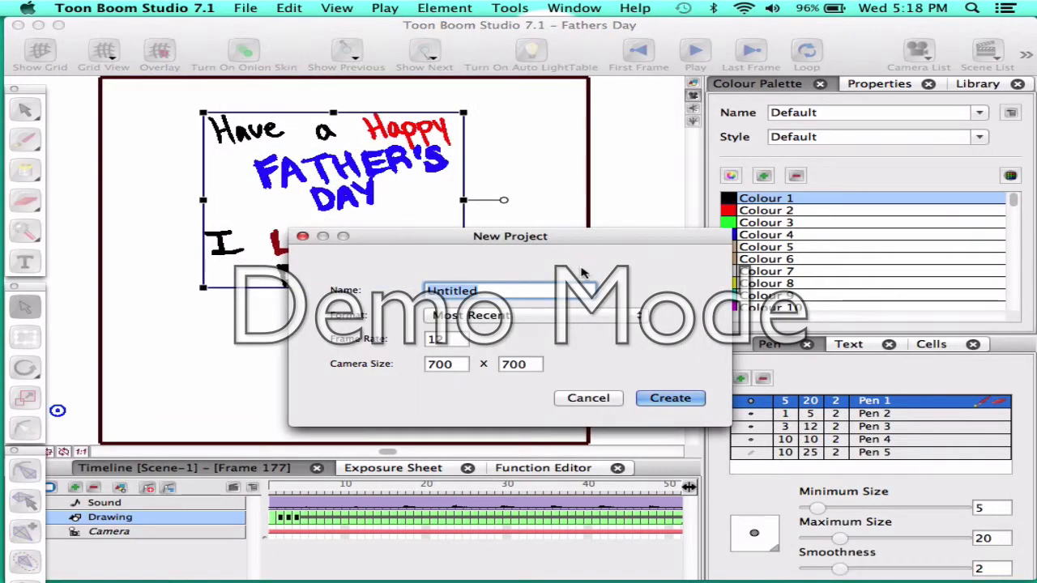
pyautogui.click(669, 398)
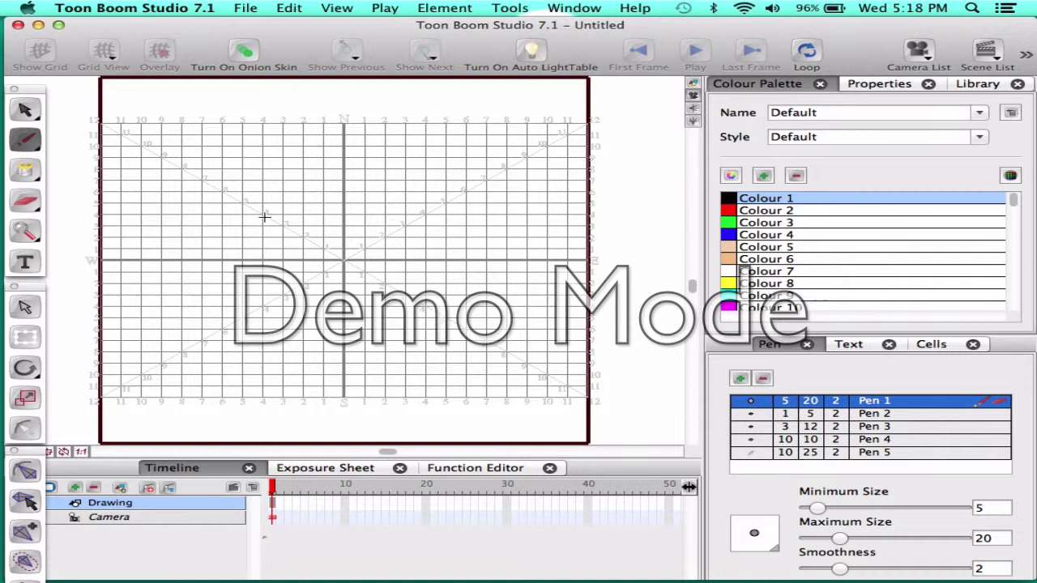
# Step: Hide the drawing grid and undo the trial brush strokes on the canvas
pyautogui.moveTo(264, 217); pyautogui.dragTo(260, 241)
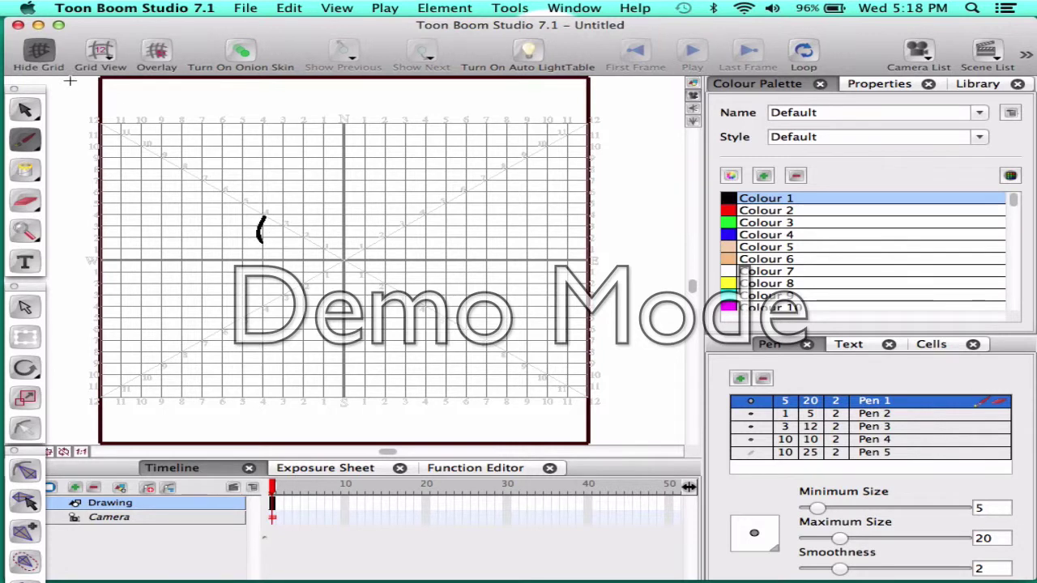
pyautogui.press('super+z')
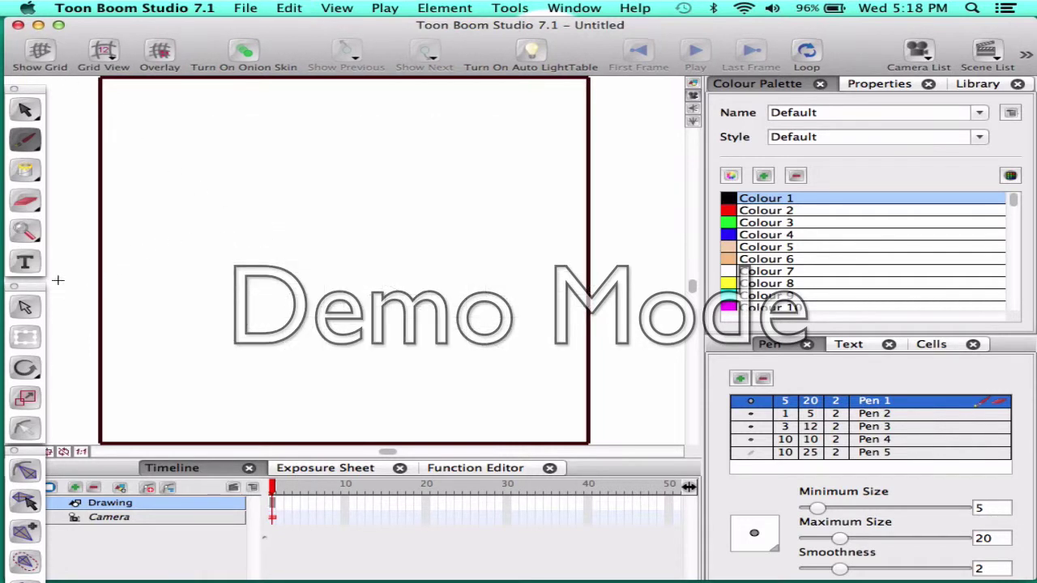
pyautogui.click(24, 469)
pyautogui.click(24, 428)
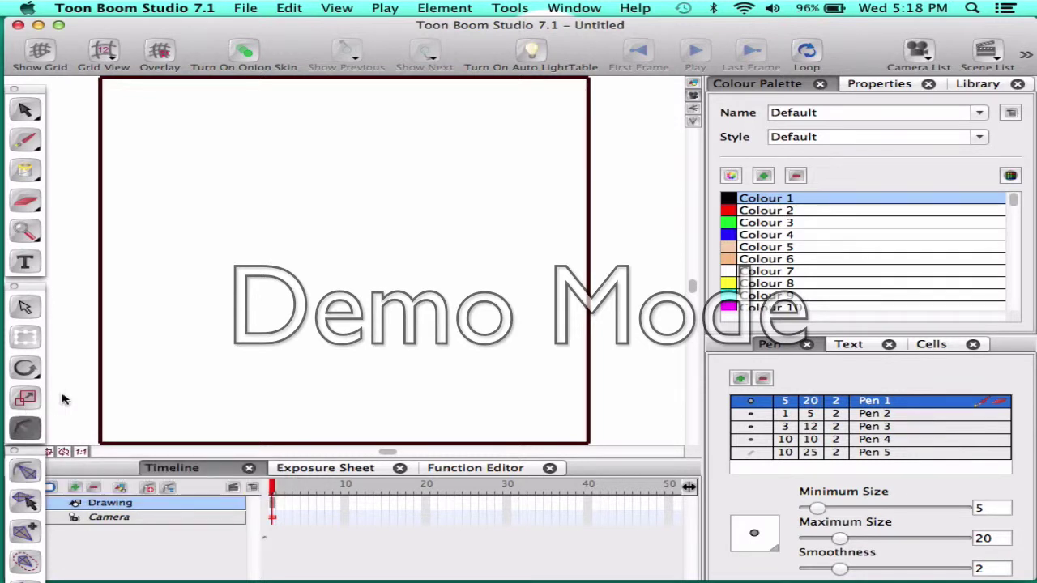
pyautogui.click(26, 139)
pyautogui.moveTo(249, 194); pyautogui.dragTo(277, 221)
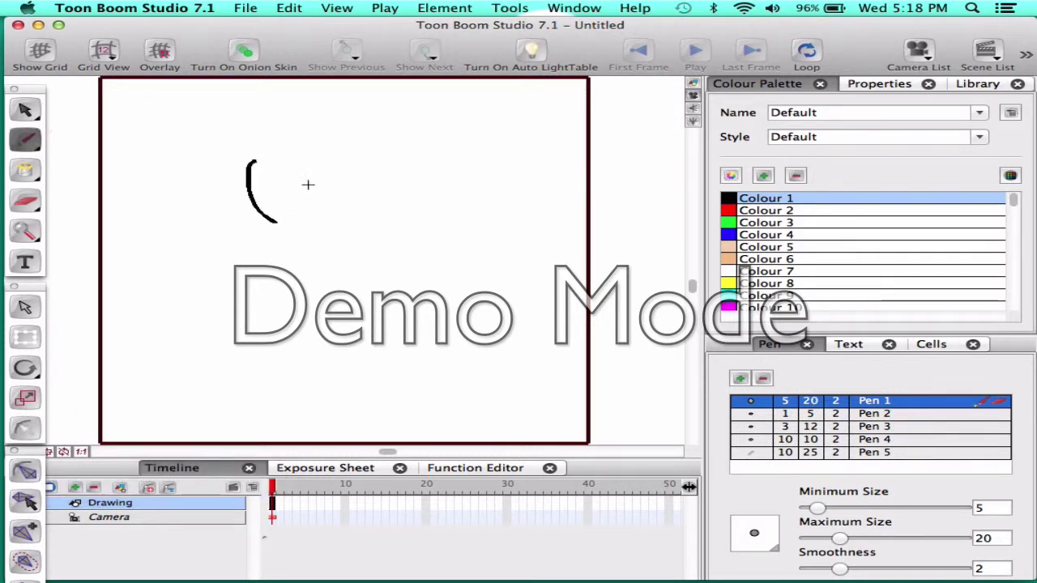
pyautogui.press('super+z')
# Step: Draw a simple black face in frame 1 with two widely spaced dot eyes and a small nose and mouth between them
pyautogui.click(239, 205)
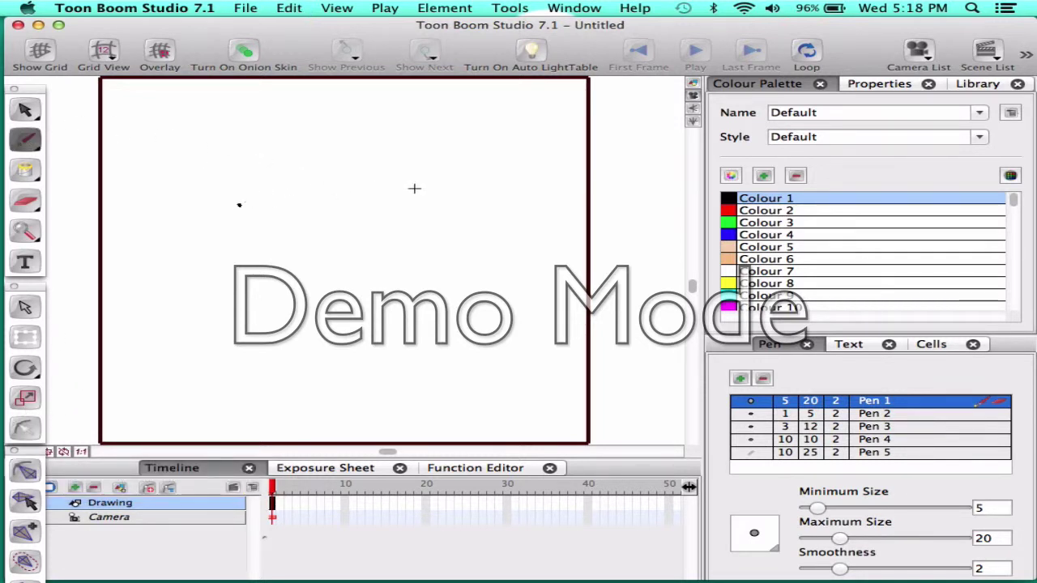
pyautogui.moveTo(315, 234); pyautogui.dragTo(349, 233)
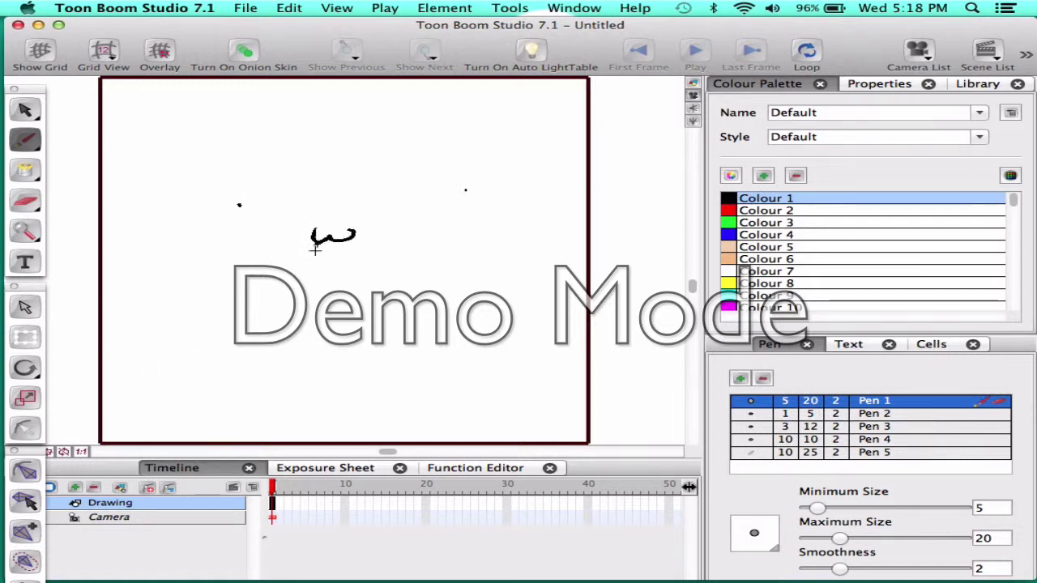
pyautogui.moveTo(315, 250); pyautogui.dragTo(331, 252)
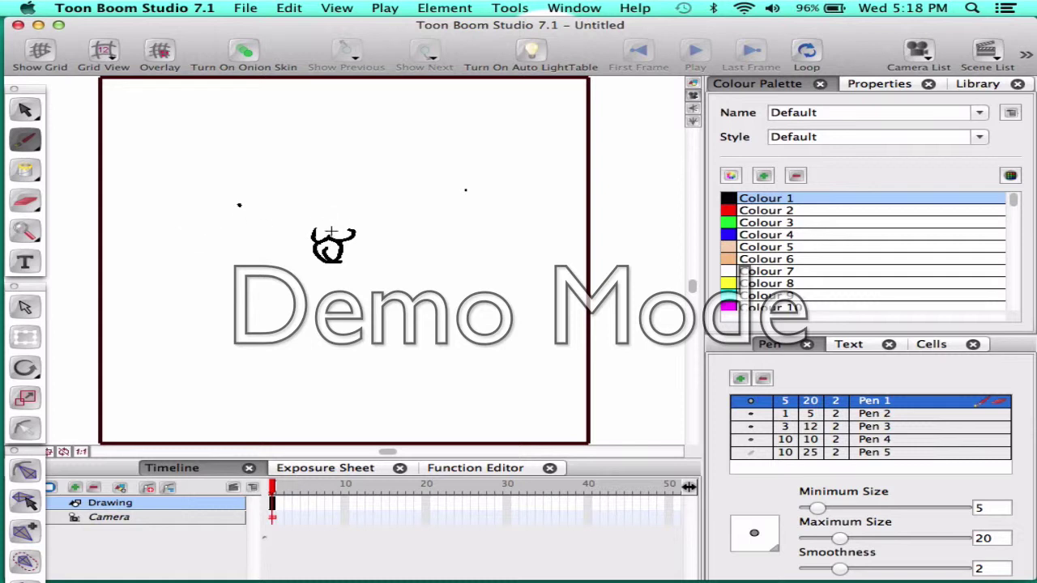
pyautogui.click(235, 204)
# Step: Try moving the whole face drawing slightly to the left and back again
pyautogui.click(24, 428)
pyautogui.click(292, 232)
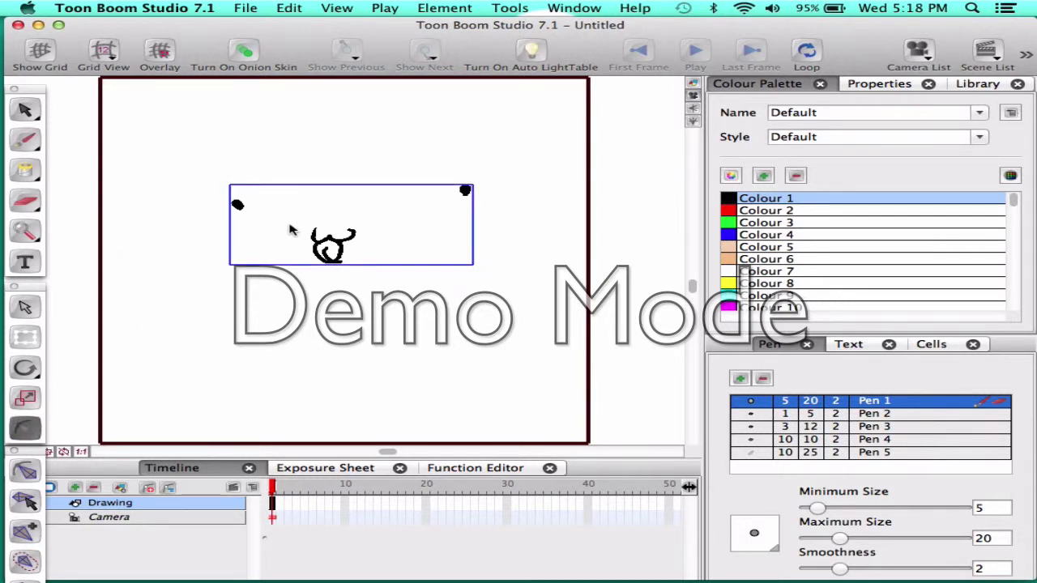
pyautogui.click(324, 250)
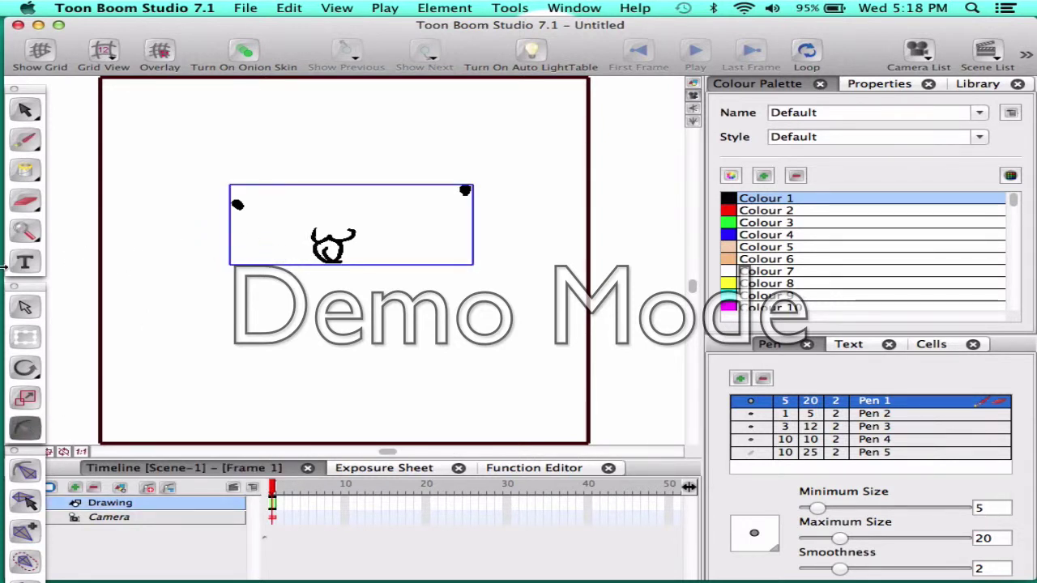
pyautogui.click(24, 306)
pyautogui.moveTo(341, 241)
pyautogui.mouseDown()
pyautogui.moveTo(366, 239)
pyautogui.moveTo(327, 245)
pyautogui.mouseUp()
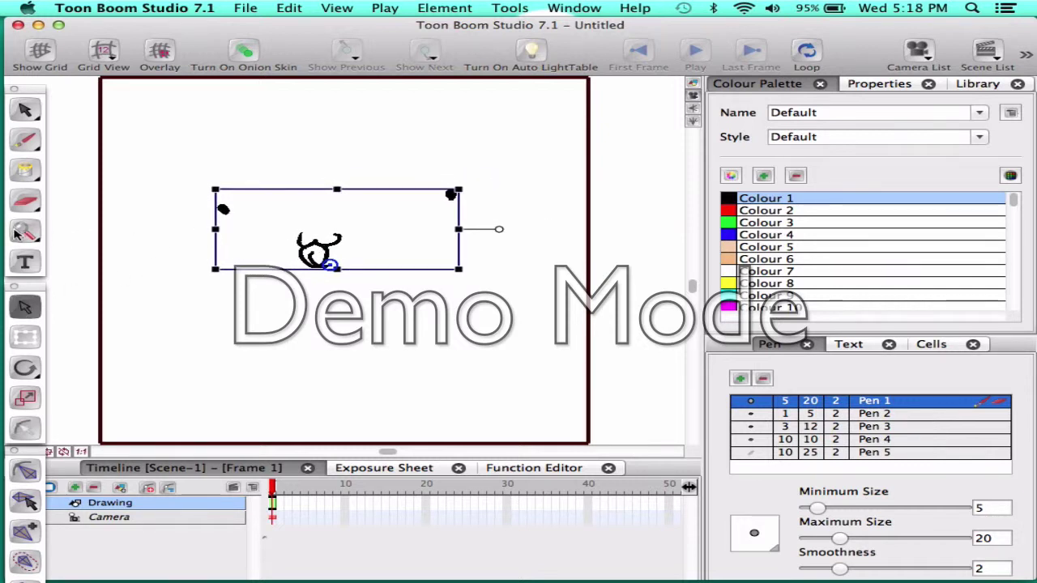
pyautogui.click(27, 141)
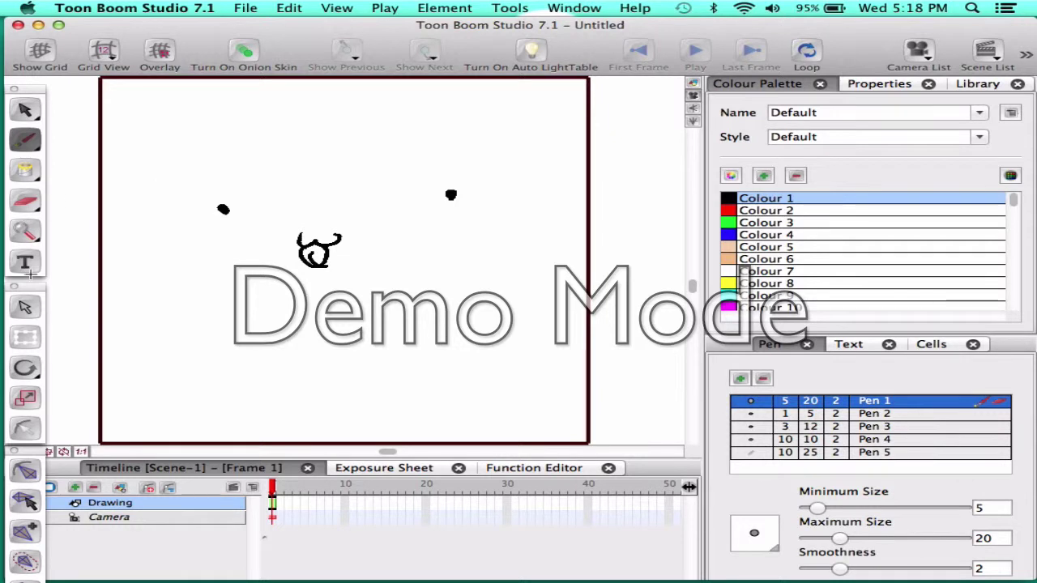
pyautogui.click(26, 308)
pyautogui.moveTo(222, 207)
pyautogui.mouseDown()
pyautogui.moveTo(218, 216)
pyautogui.moveTo(236, 202)
pyautogui.mouseUp()
# Step: Move the face drawing slightly down and scale it down in frame 1
pyautogui.click(25, 426)
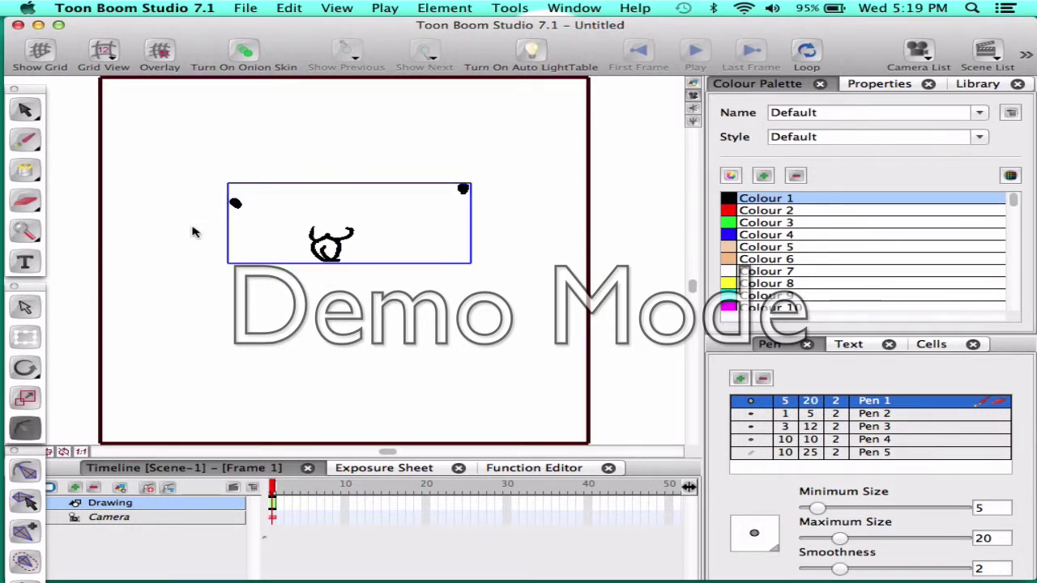
pyautogui.moveTo(234, 206)
pyautogui.mouseDown()
pyautogui.moveTo(228, 242)
pyautogui.moveTo(290, 223)
pyautogui.moveTo(250, 188)
pyautogui.moveTo(240, 221)
pyautogui.mouseUp()
pyautogui.click(28, 301)
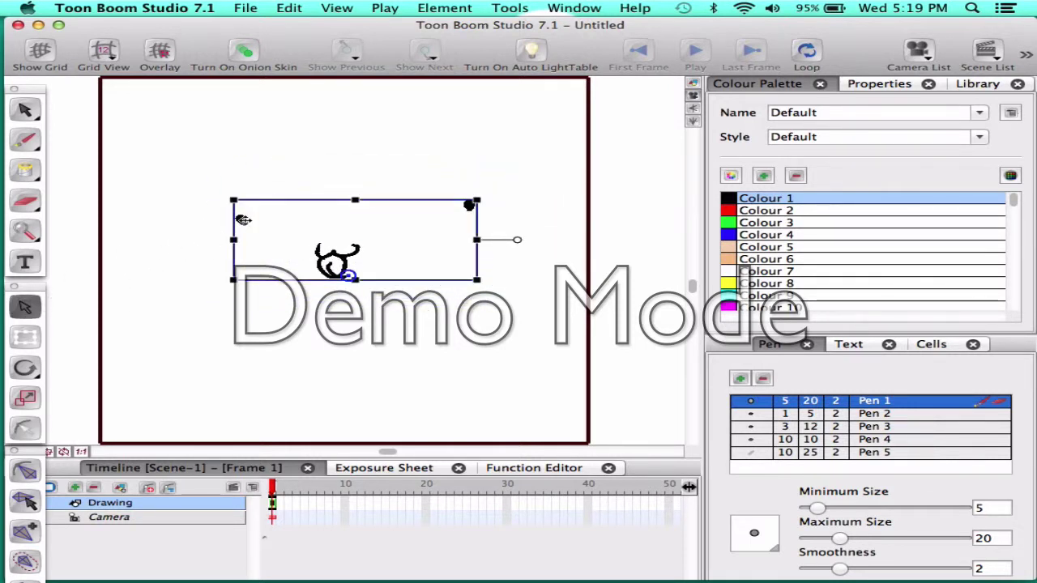
pyautogui.click(27, 395)
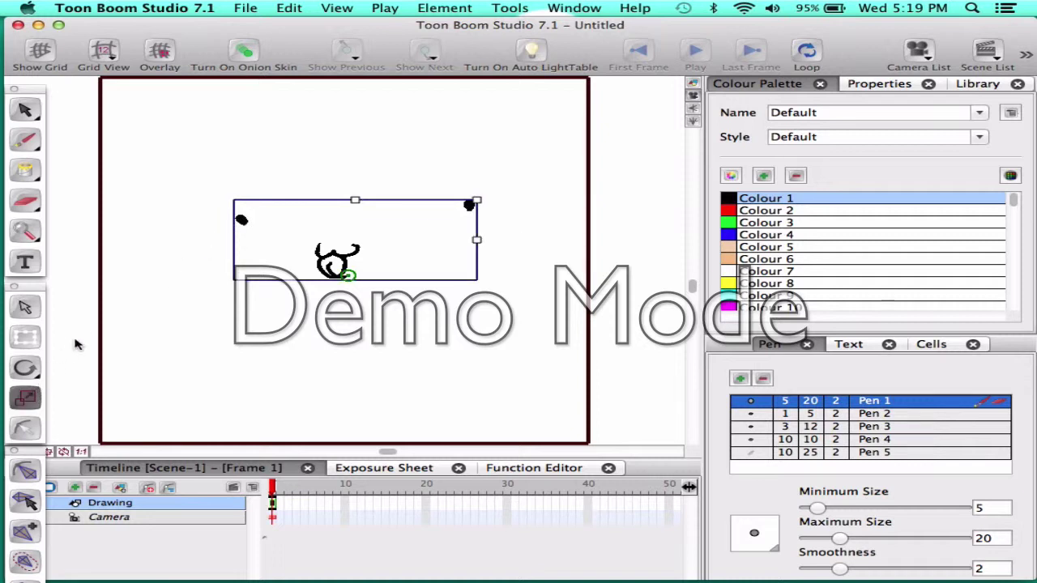
pyautogui.moveTo(478, 199)
pyautogui.mouseDown()
pyautogui.moveTo(538, 173)
pyautogui.moveTo(426, 217)
pyautogui.moveTo(454, 219)
pyautogui.mouseUp()
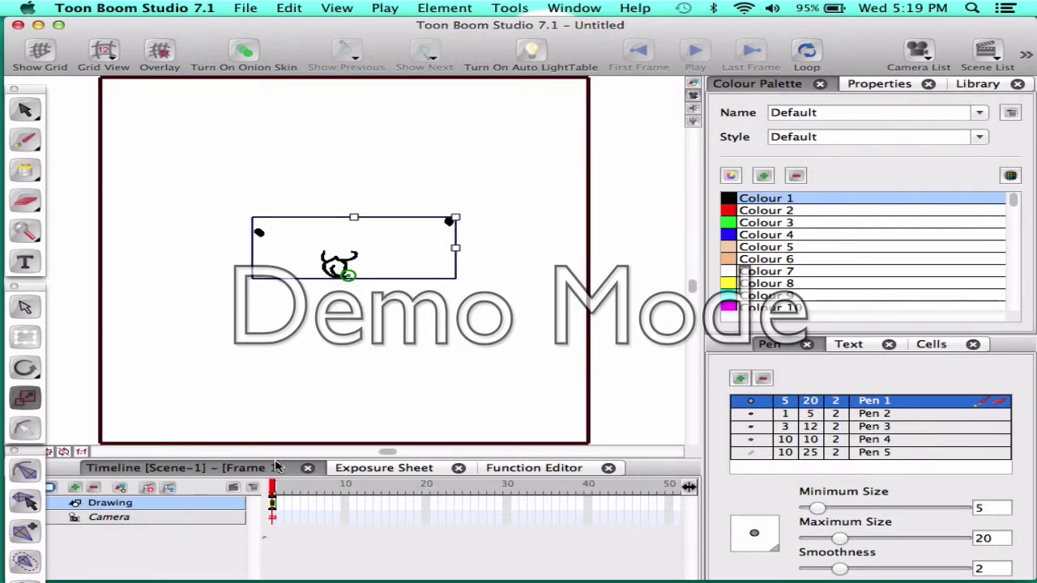
# Step: Set the exposure of Drawing-1 to 2 in the exposure sheet
pyautogui.click(382, 467)
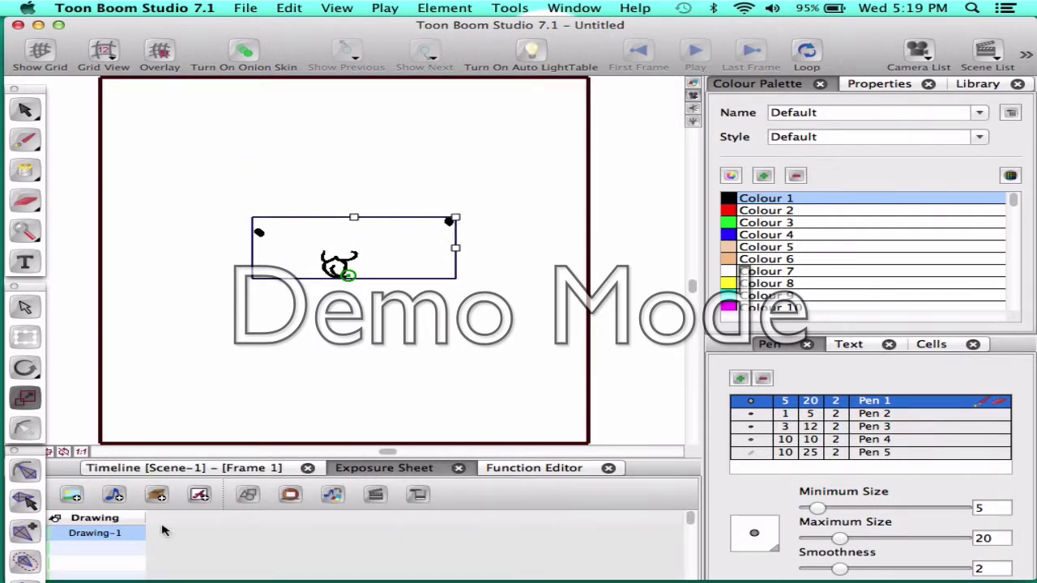
pyautogui.rightClick(127, 530)
pyautogui.click(288, 128)
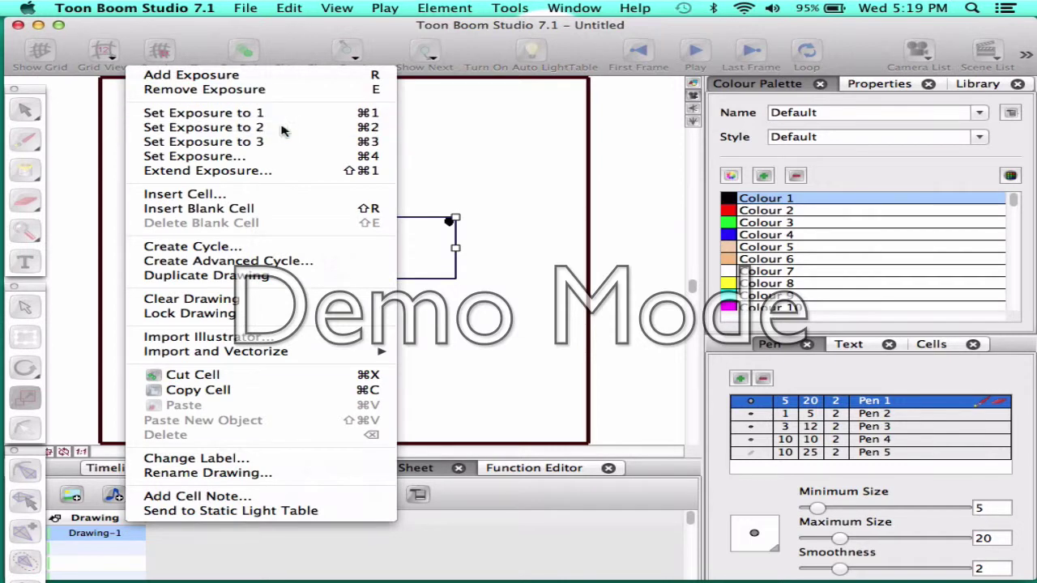
# Step: Duplicate the drawing in frame 2 and scale the copied face up
pyautogui.click(117, 551)
pyautogui.rightClick(117, 551)
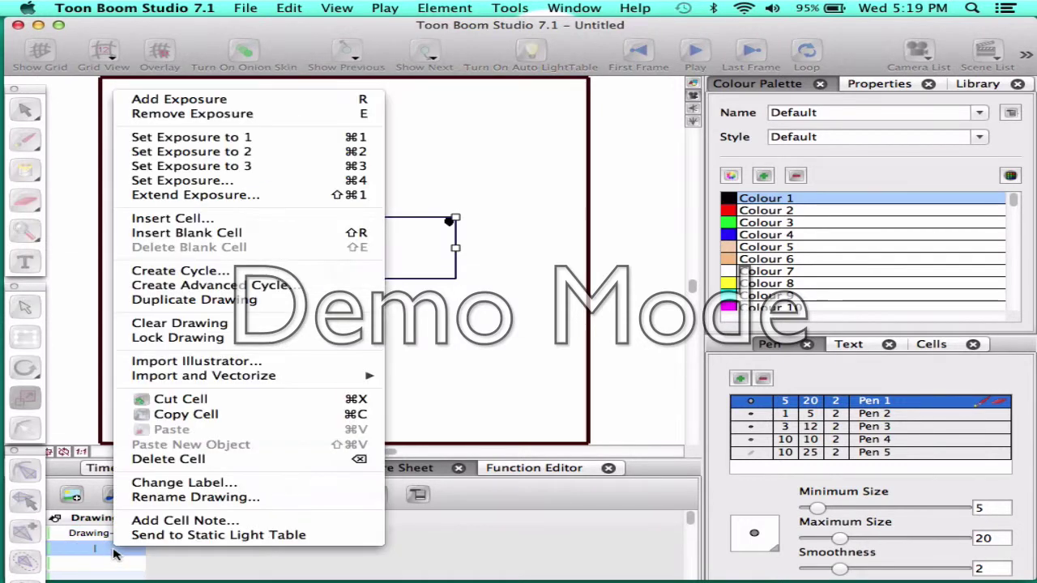
pyautogui.click(190, 300)
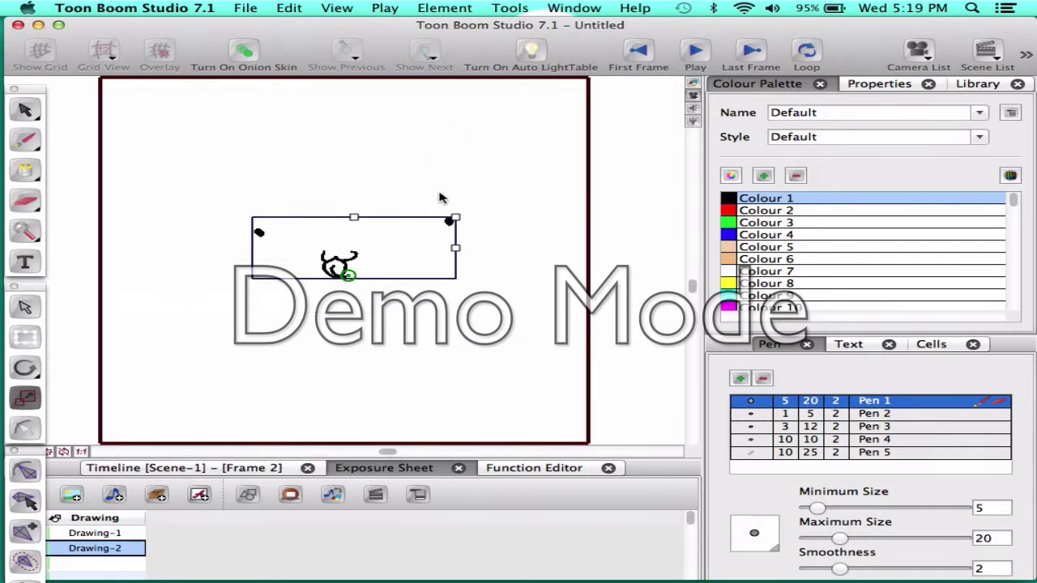
pyautogui.moveTo(455, 217); pyautogui.dragTo(478, 209)
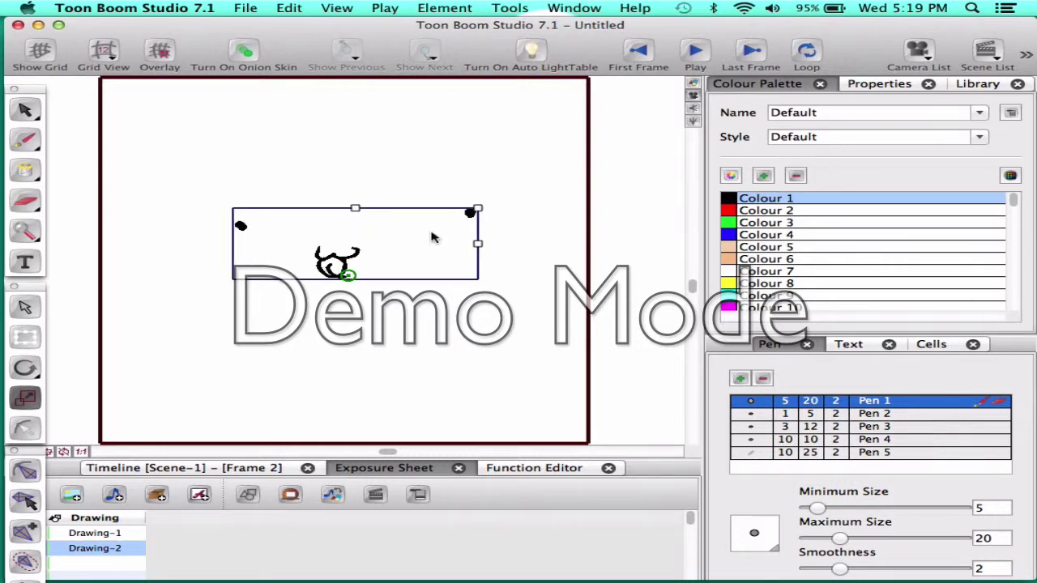
# Step: Set the exposure of Drawing-2 to 2 and duplicate the drawing in frame 3
pyautogui.rightClick(132, 551)
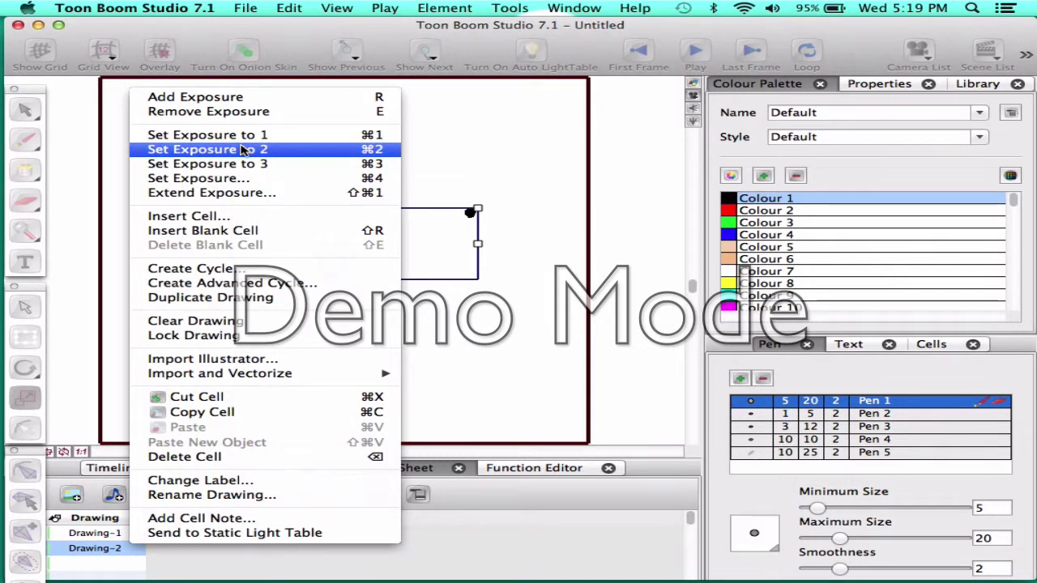
pyautogui.click(267, 149)
pyautogui.rightClick(111, 563)
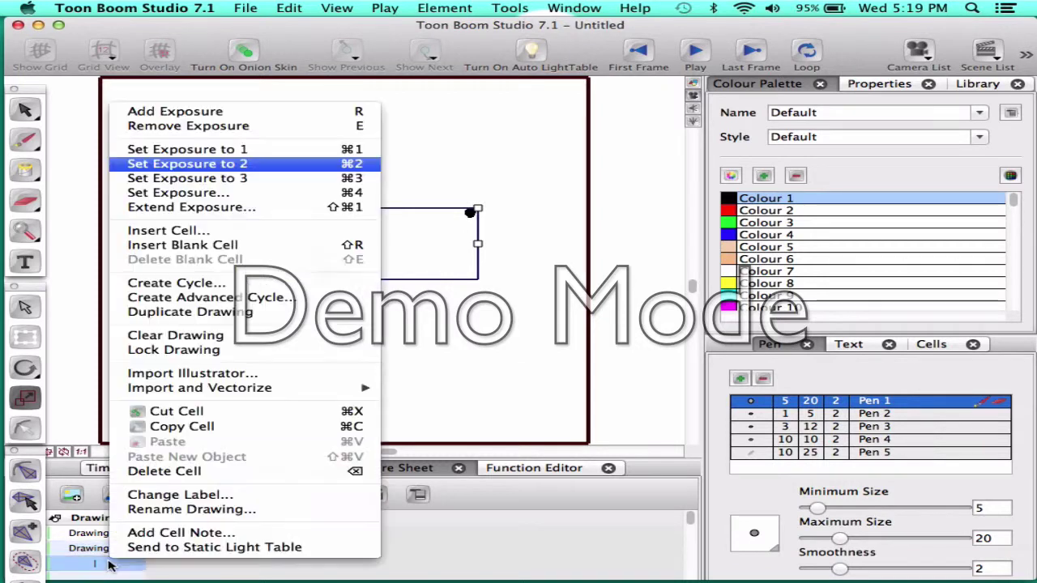
pyautogui.click(174, 312)
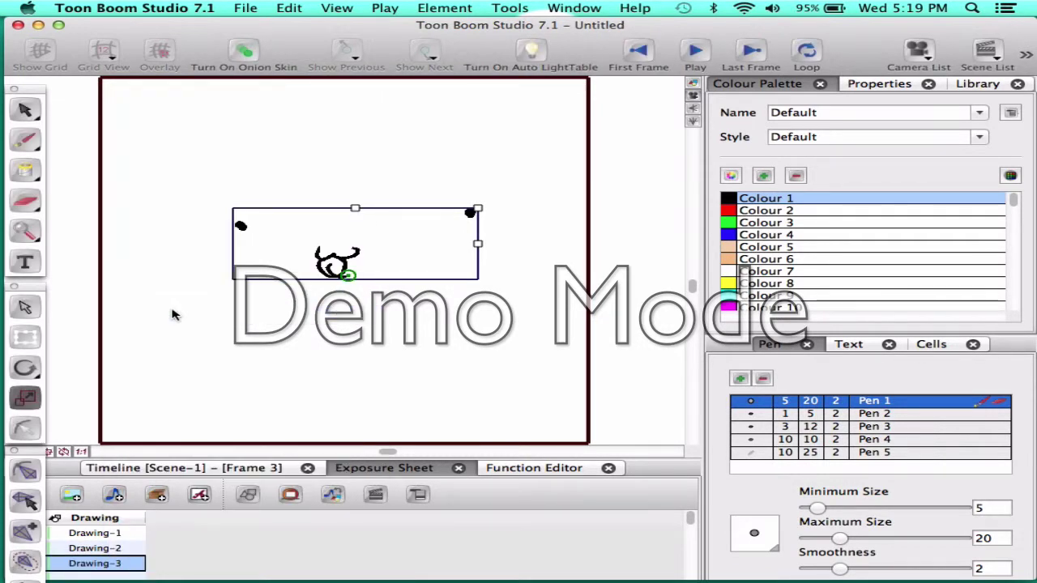
# Step: Select the whole face in frame 3 and scale it up slightly
pyautogui.click(492, 209)
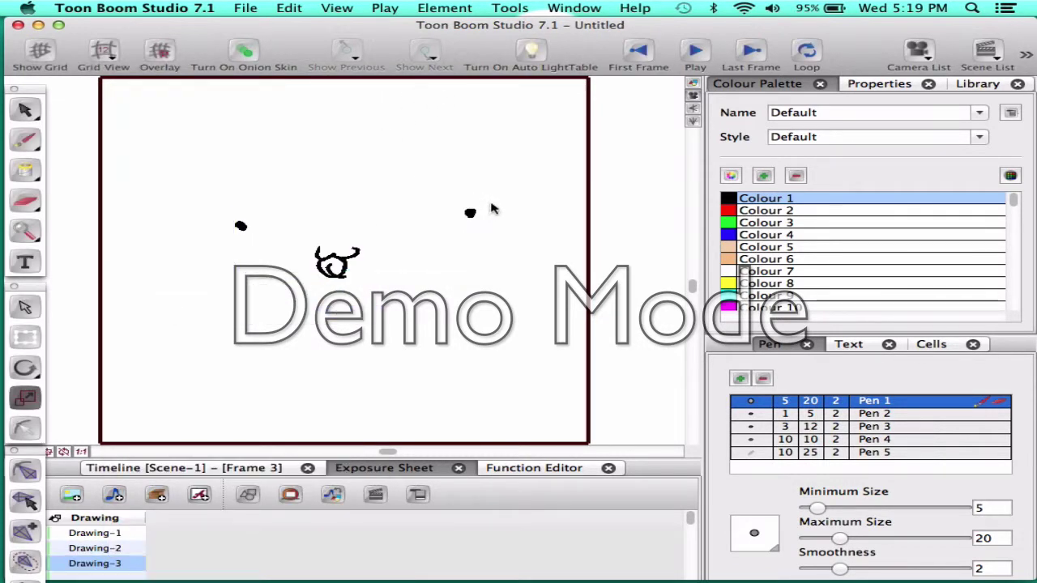
pyautogui.press('super+a')
pyautogui.moveTo(483, 206); pyautogui.dragTo(504, 197)
pyautogui.click(182, 535)
pyautogui.click(136, 562)
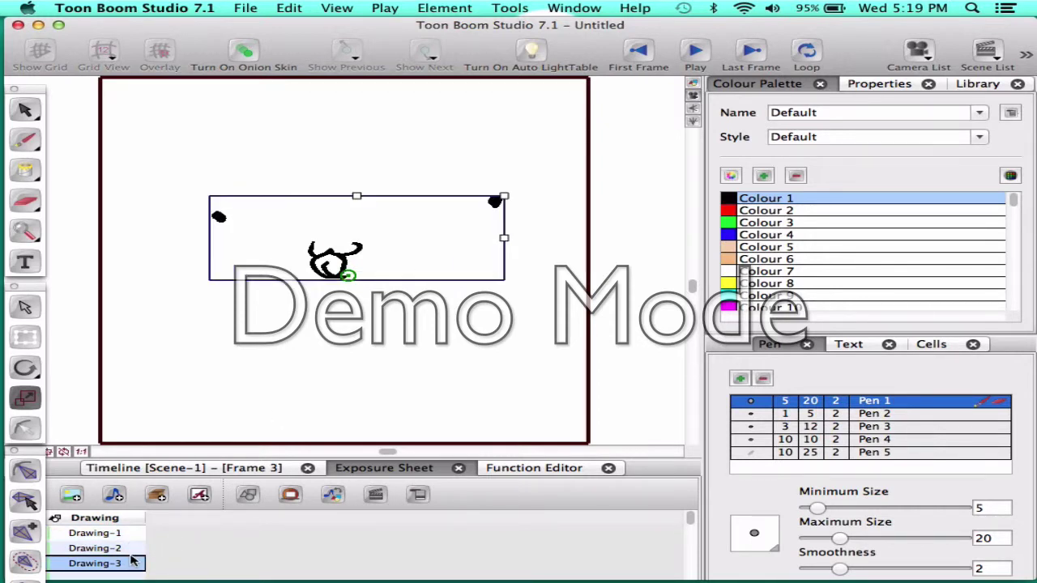
# Step: Set the exposure of Drawing-3 to 2 in the exposure sheet
pyautogui.rightClick(132, 563)
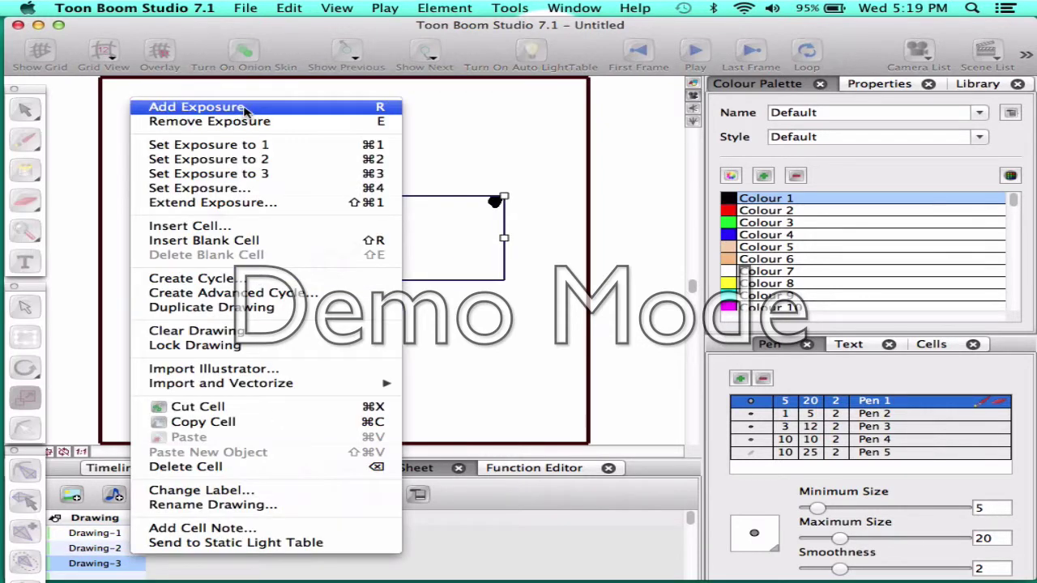
pyautogui.click(250, 162)
pyautogui.scroll(-2, 125, 573)
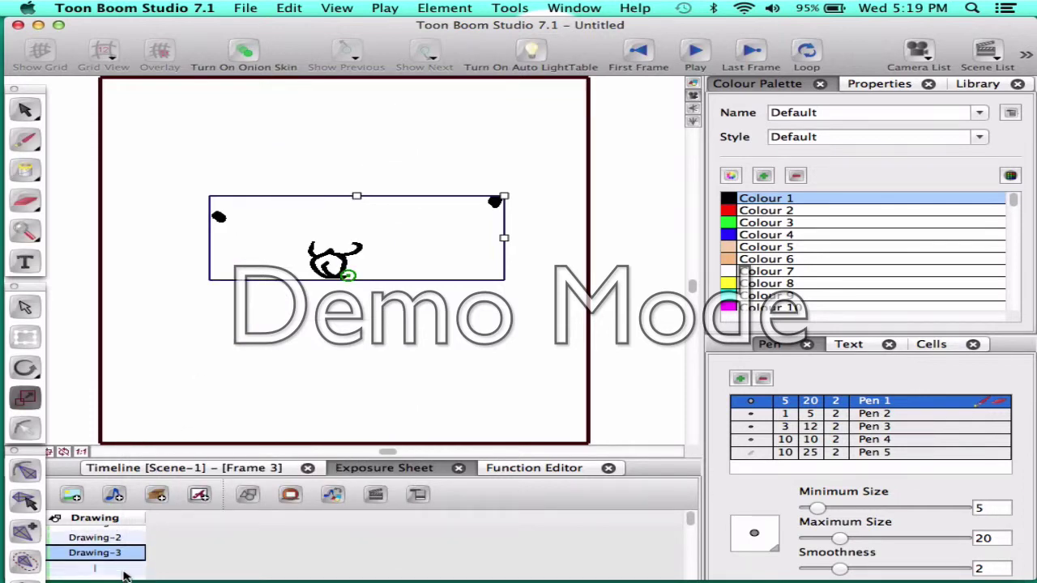
# Step: Duplicate the drawing in frame 4 and scale the copied face up further
pyautogui.click(115, 567)
pyautogui.rightClick(115, 570)
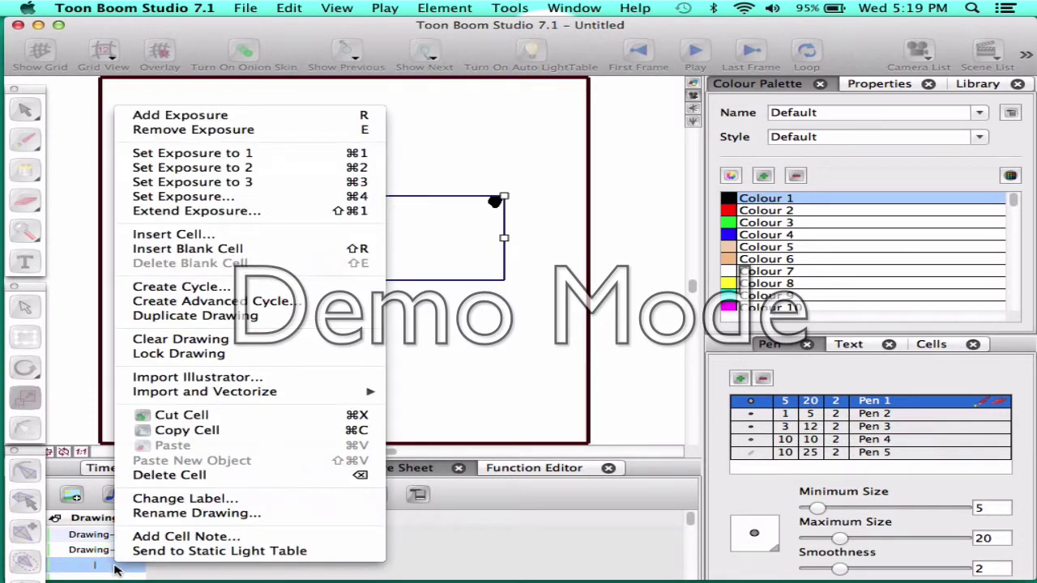
pyautogui.click(191, 317)
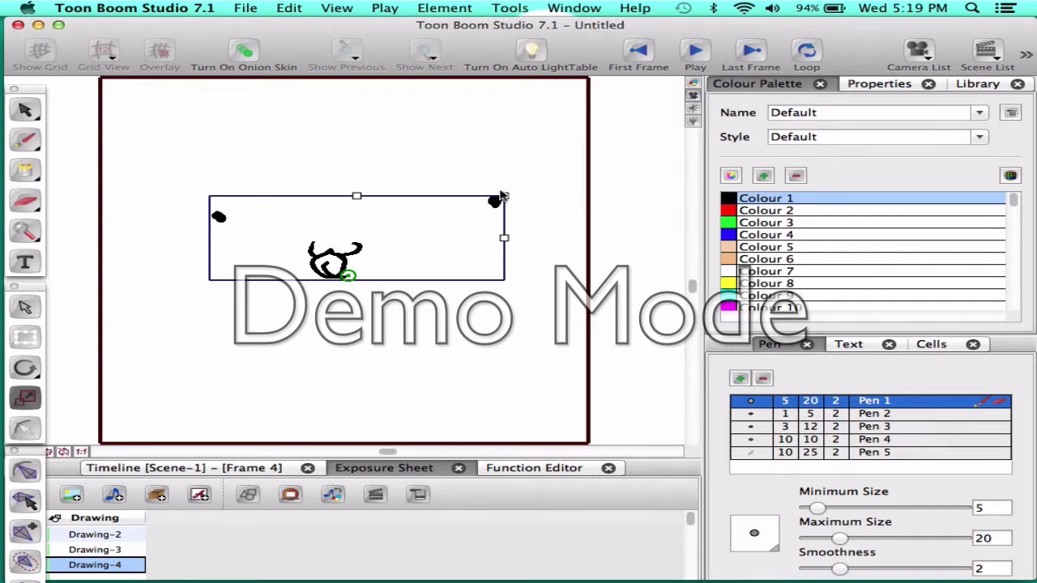
pyautogui.moveTo(501, 196); pyautogui.dragTo(553, 177)
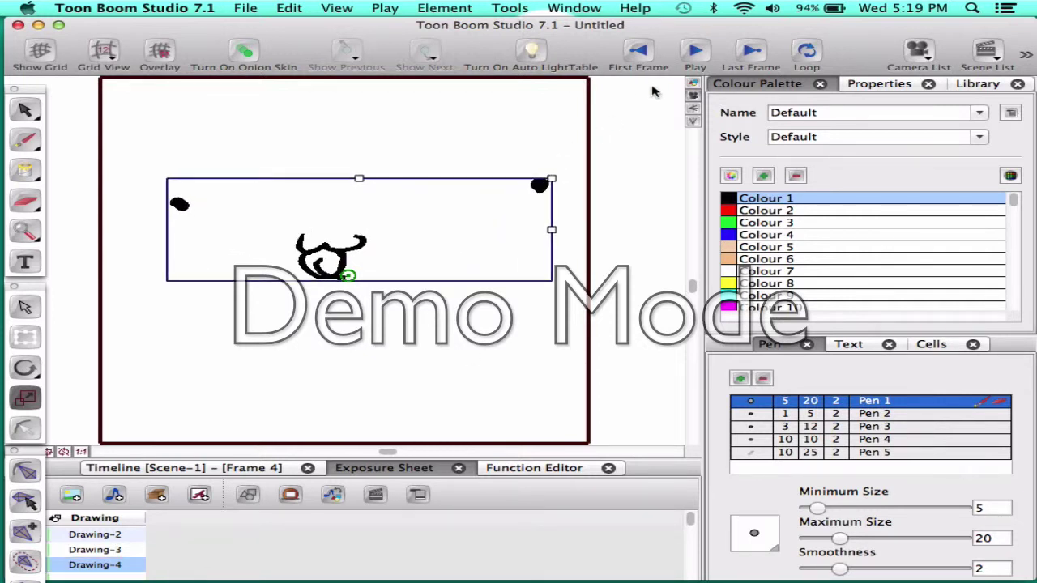
# Step: Play back the animation of the growing face twice, stopping it each time
pyautogui.click(702, 53)
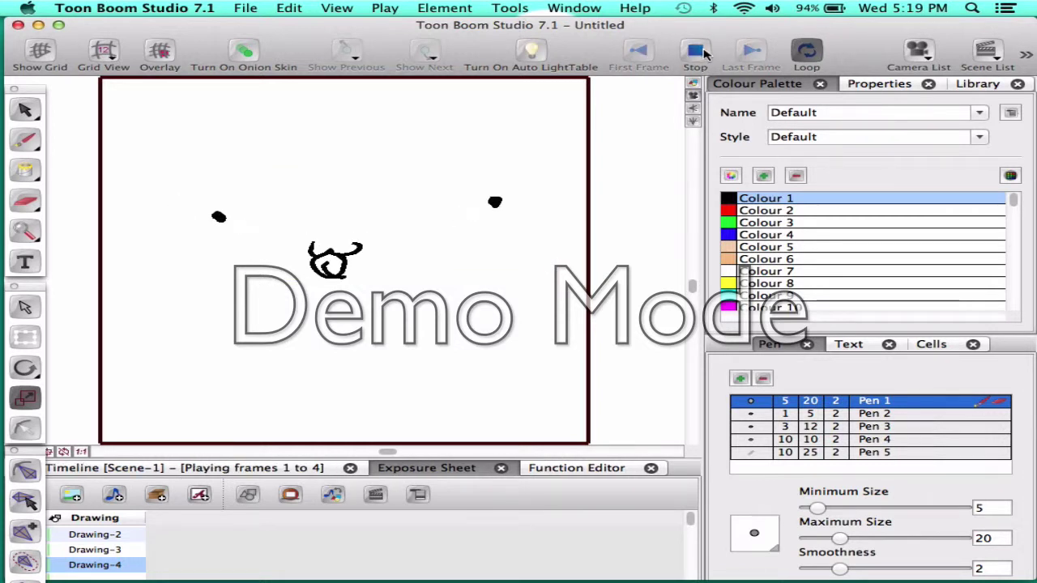
pyautogui.click(702, 53)
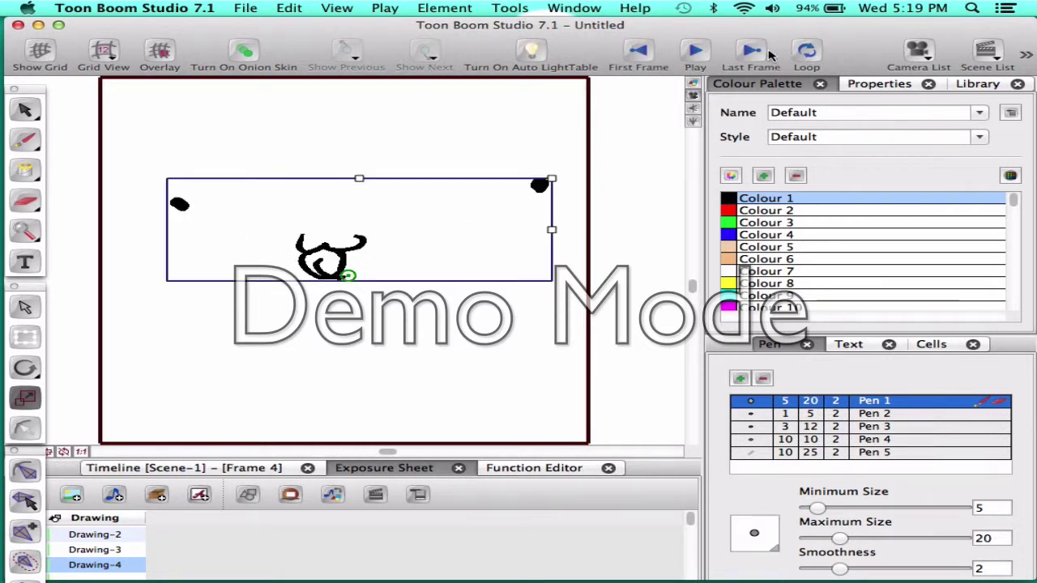
pyautogui.click(702, 53)
pyautogui.click(694, 53)
# Step: Move the whole face drawing slightly to the left in frame 4
pyautogui.click(18, 435)
pyautogui.moveTo(324, 248); pyautogui.dragTo(299, 247)
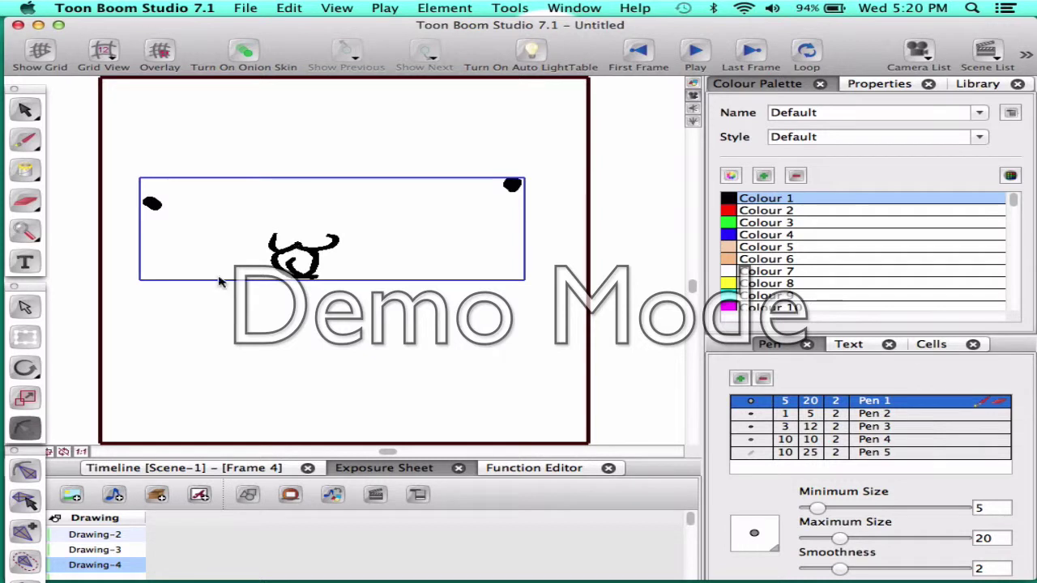
pyautogui.click(25, 308)
pyautogui.click(25, 428)
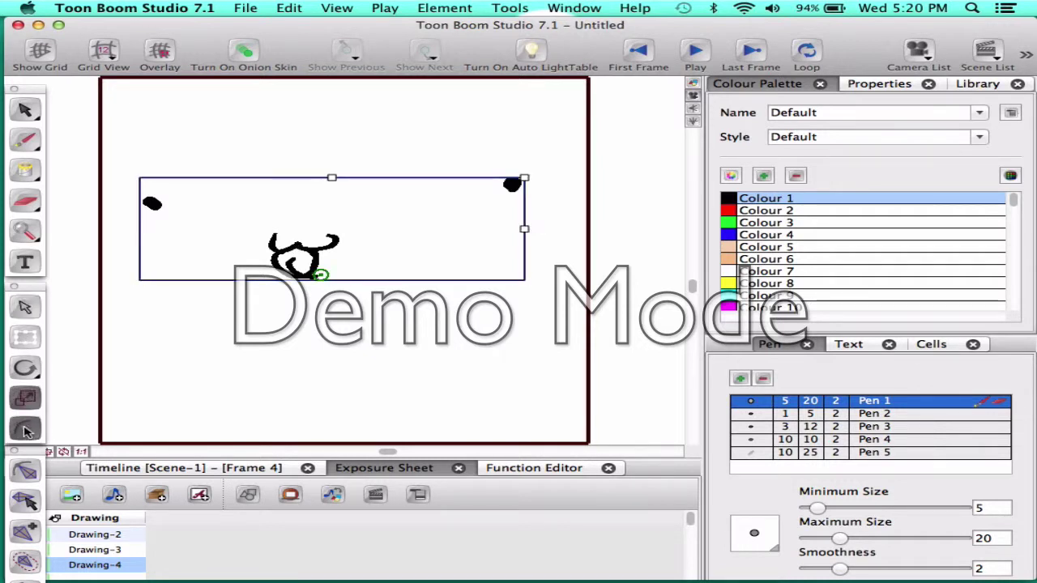
pyautogui.click(29, 395)
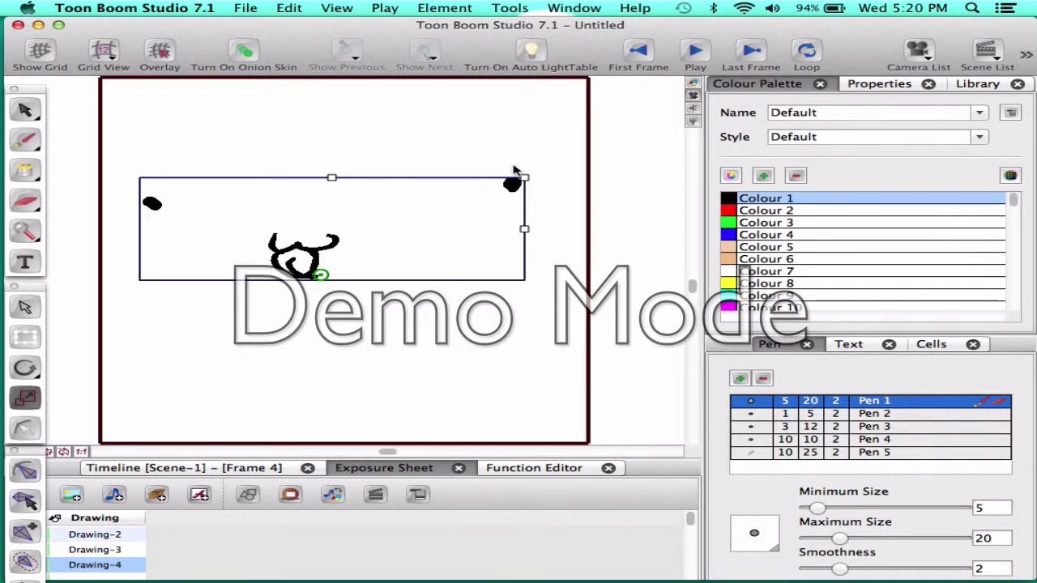
pyautogui.click(27, 430)
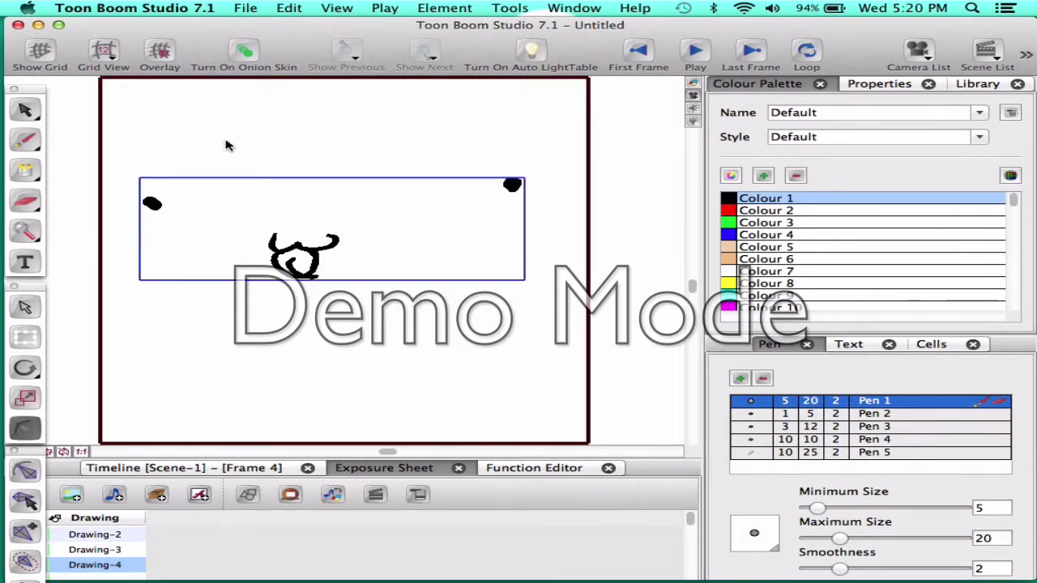
# Step: Activate the brush for drawing on the face and display the colour palette as swatches
pyautogui.click(24, 201)
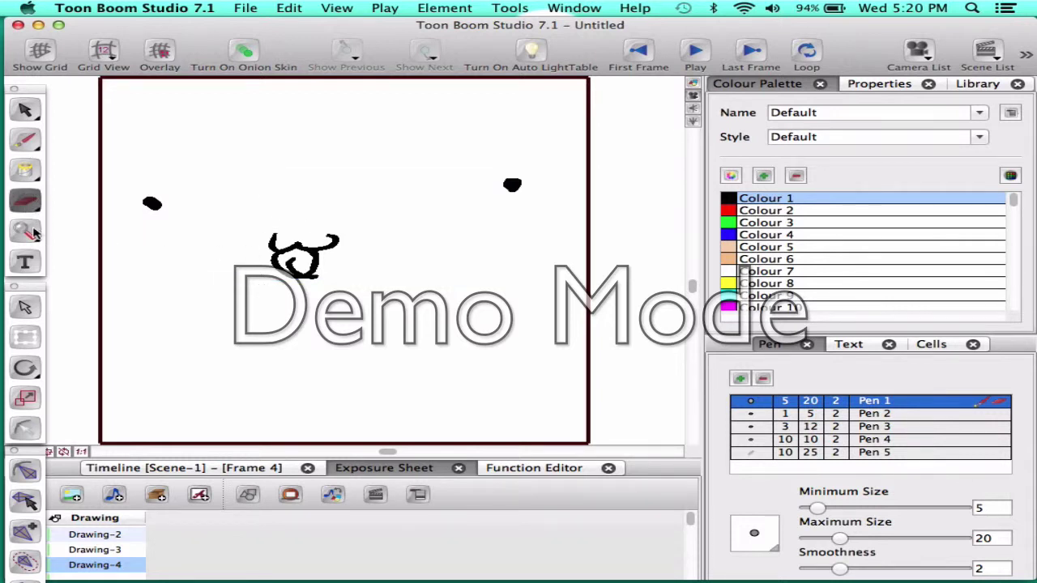
pyautogui.click(25, 230)
pyautogui.click(291, 254)
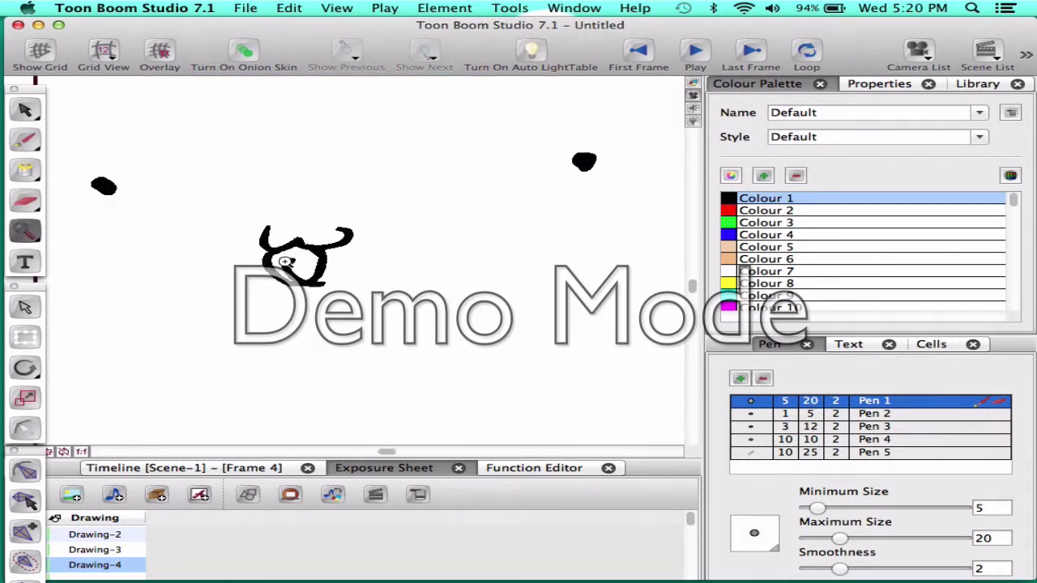
pyautogui.click(36, 141)
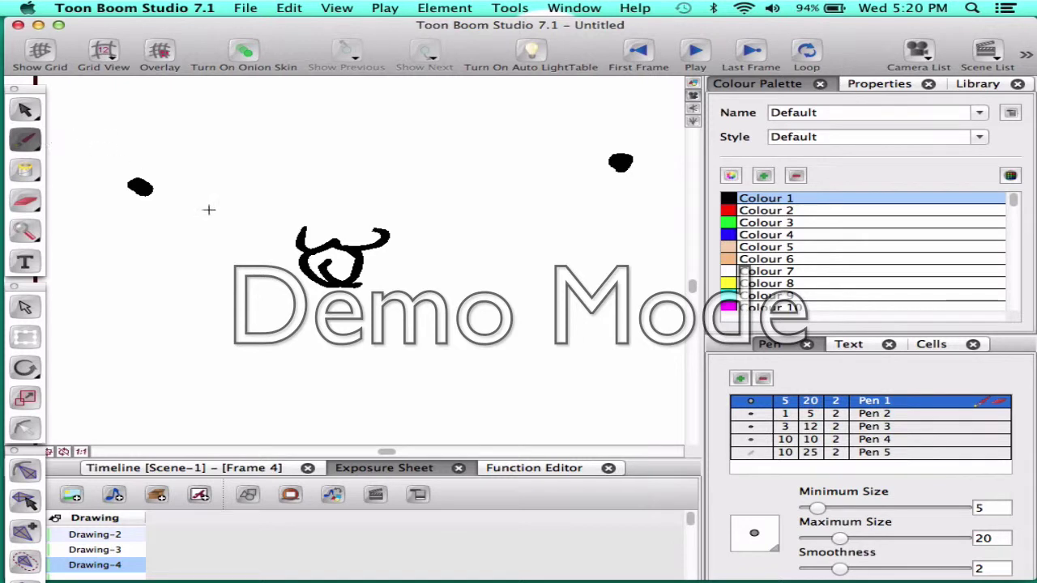
pyautogui.moveTo(1010, 207)
pyautogui.mouseDown()
pyautogui.moveTo(1013, 215)
pyautogui.moveTo(1014, 199)
pyautogui.mouseUp()
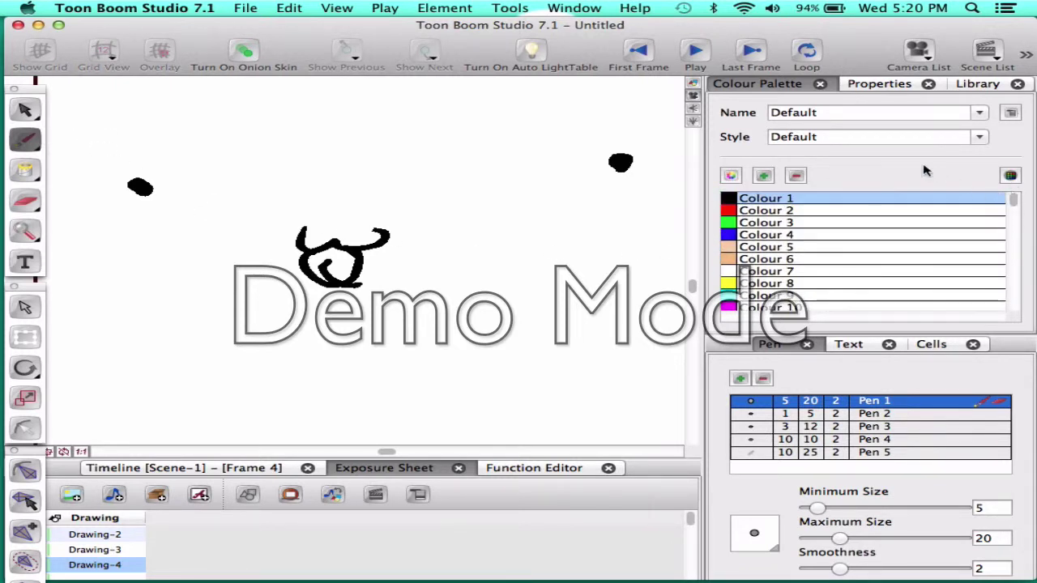
pyautogui.click(1009, 176)
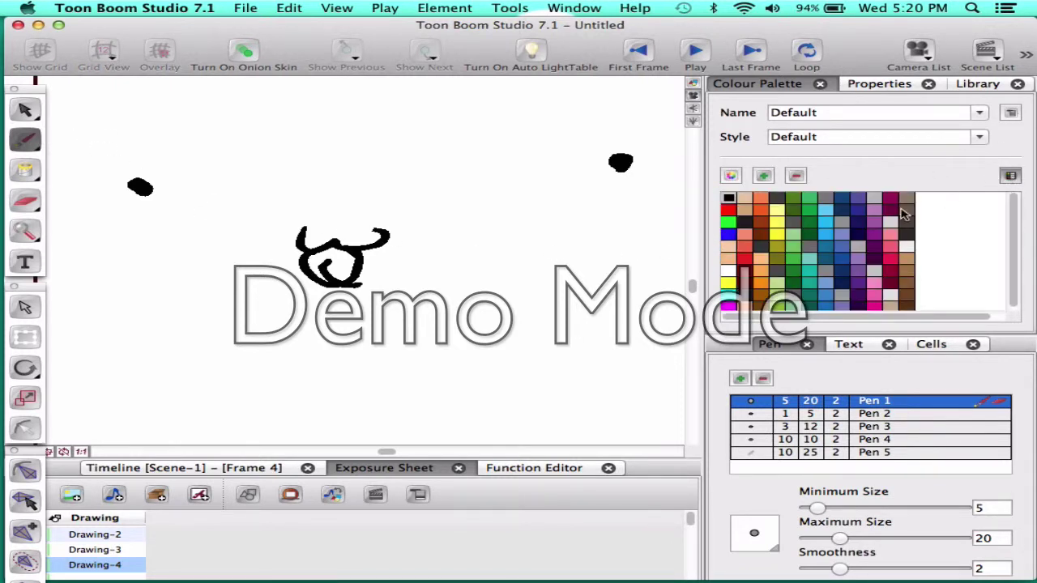
# Step: Try brightening Colour 1 to white in the colour editor and turn it back to black
pyautogui.click(731, 177)
pyautogui.moveTo(752, 193); pyautogui.dragTo(747, 127)
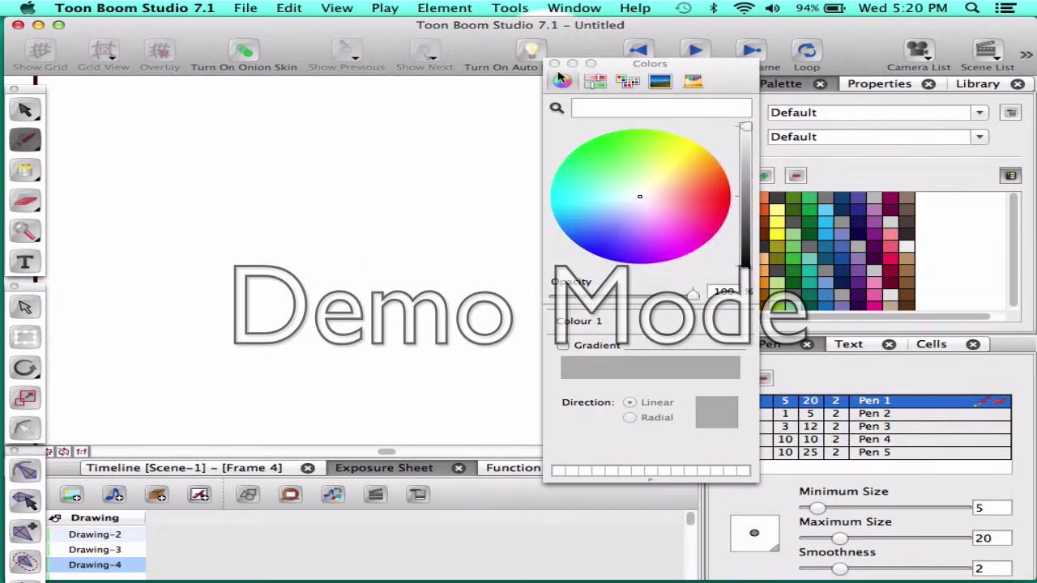
pyautogui.moveTo(749, 211); pyautogui.dragTo(745, 283)
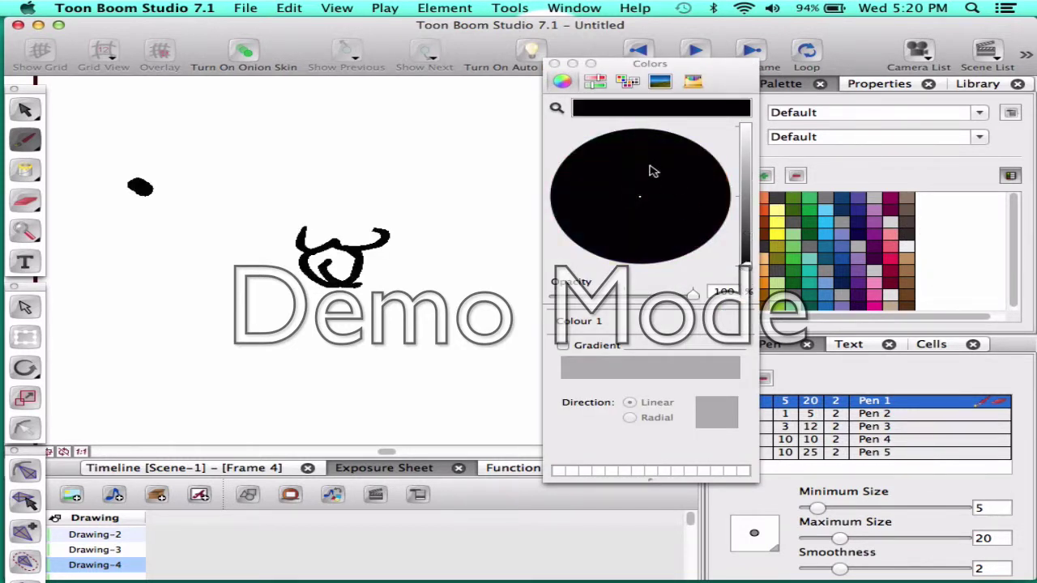
pyautogui.click(554, 64)
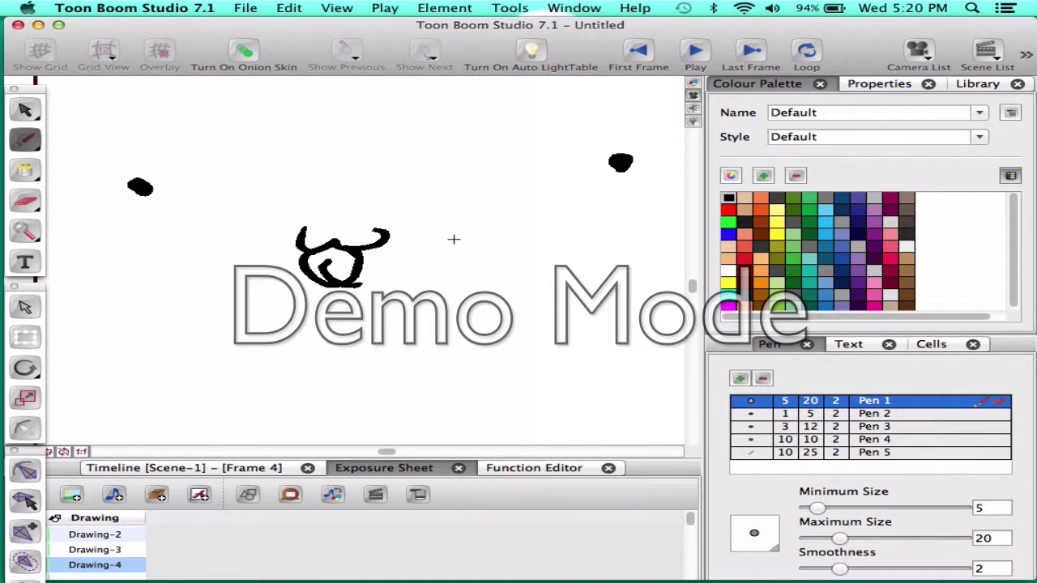
# Step: Draw a detailed eye to the right of the mouth in frame 4 and erase it again
pyautogui.moveTo(464, 238)
pyautogui.mouseDown()
pyautogui.moveTo(460, 277)
pyautogui.moveTo(473, 247)
pyautogui.moveTo(512, 223)
pyautogui.moveTo(530, 231)
pyautogui.moveTo(482, 285)
pyautogui.moveTo(462, 279)
pyautogui.mouseUp()
pyautogui.moveTo(485, 238)
pyautogui.mouseDown()
pyautogui.moveTo(489, 269)
pyautogui.moveTo(500, 233)
pyautogui.moveTo(500, 265)
pyautogui.moveTo(479, 247)
pyautogui.moveTo(482, 264)
pyautogui.moveTo(486, 235)
pyautogui.mouseUp()
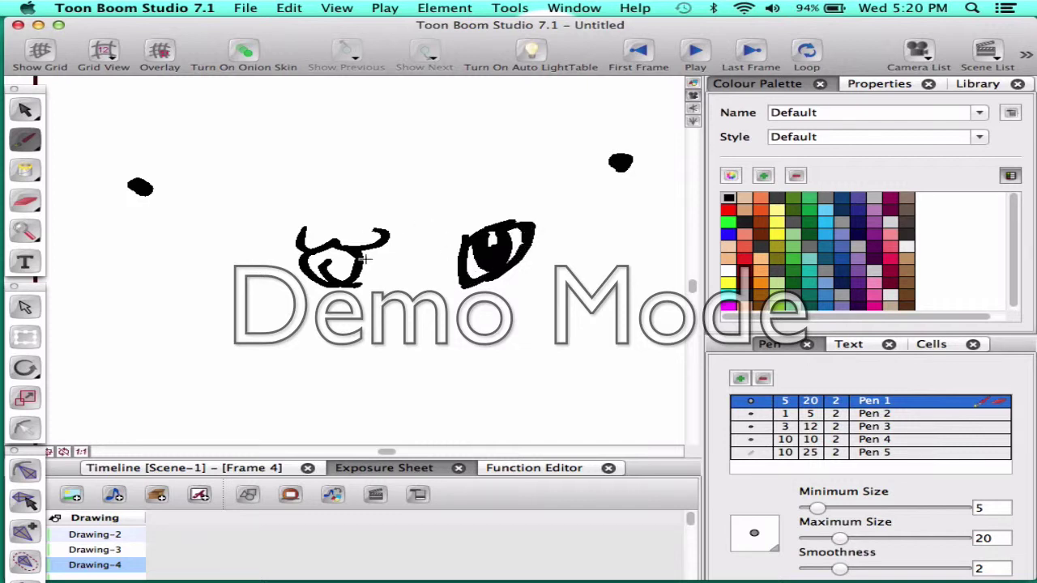
pyautogui.click(24, 200)
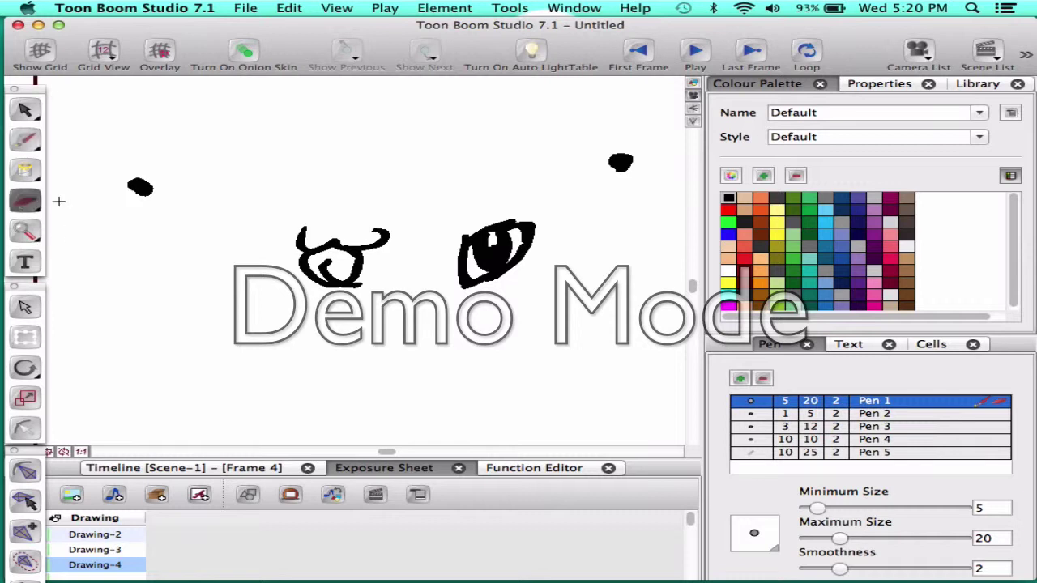
pyautogui.moveTo(517, 247)
pyautogui.mouseDown()
pyautogui.moveTo(475, 282)
pyautogui.moveTo(457, 282)
pyautogui.moveTo(487, 222)
pyautogui.moveTo(517, 210)
pyautogui.moveTo(512, 229)
pyautogui.moveTo(528, 218)
pyautogui.moveTo(501, 264)
pyautogui.moveTo(469, 283)
pyautogui.moveTo(544, 229)
pyautogui.moveTo(493, 232)
pyautogui.mouseUp()
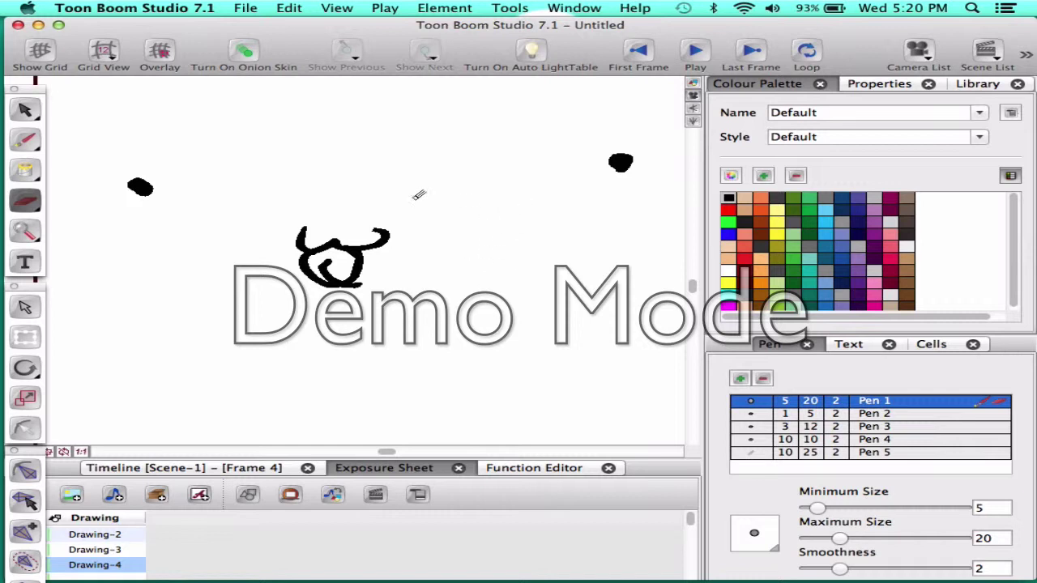
# Step: Set the smoothness of Pen 1 to 8 and draw an eye to the right of the mouth
pyautogui.click(27, 141)
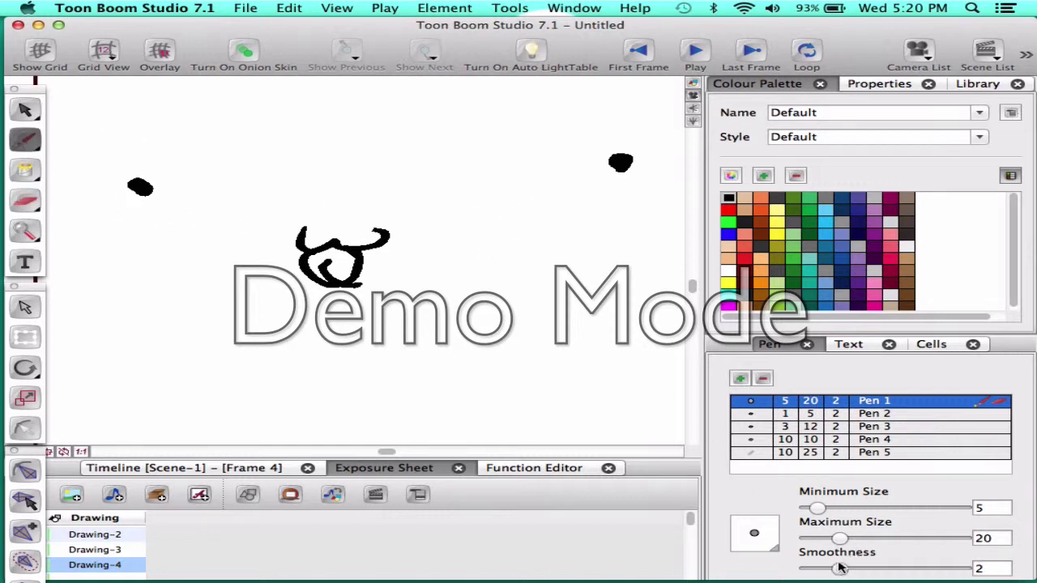
pyautogui.moveTo(841, 569); pyautogui.dragTo(930, 570)
pyautogui.moveTo(489, 247)
pyautogui.mouseDown()
pyautogui.moveTo(495, 293)
pyautogui.moveTo(488, 258)
pyautogui.moveTo(548, 233)
pyautogui.moveTo(515, 287)
pyautogui.moveTo(494, 251)
pyautogui.moveTo(502, 278)
pyautogui.moveTo(525, 246)
pyautogui.mouseUp()
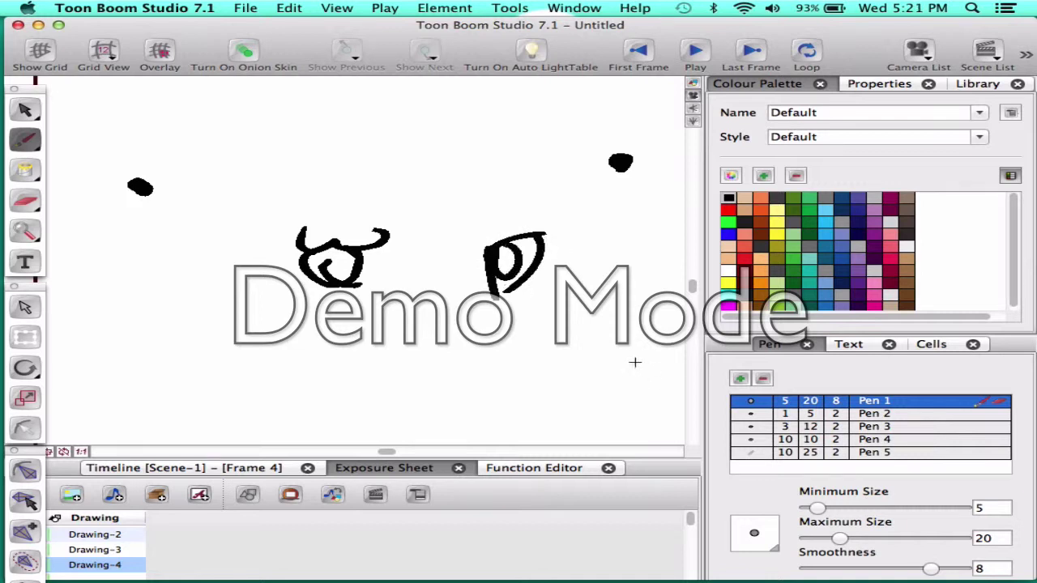
# Step: Set the smoothness of Pen 1 to 0, draw a second eye above the first and undo its strokes
pyautogui.moveTo(879, 568); pyautogui.dragTo(808, 570)
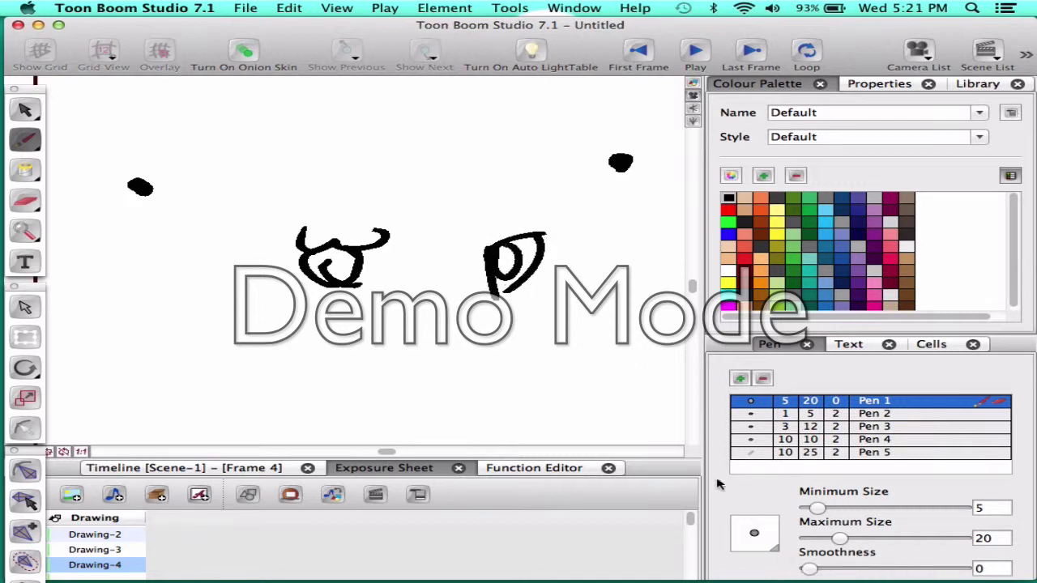
pyautogui.moveTo(467, 176)
pyautogui.mouseDown()
pyautogui.moveTo(521, 166)
pyautogui.moveTo(484, 201)
pyautogui.moveTo(473, 178)
pyautogui.moveTo(499, 173)
pyautogui.mouseUp()
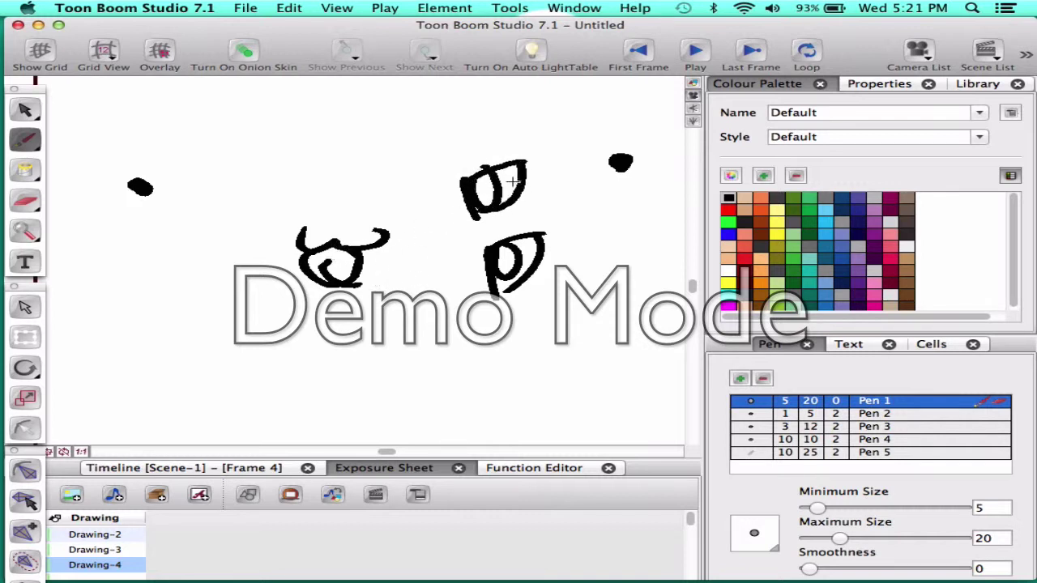
pyautogui.press('super+z')
pyautogui.press('super+z')
pyautogui.press('super+z')
pyautogui.press('super+z')
pyautogui.press('super+z')
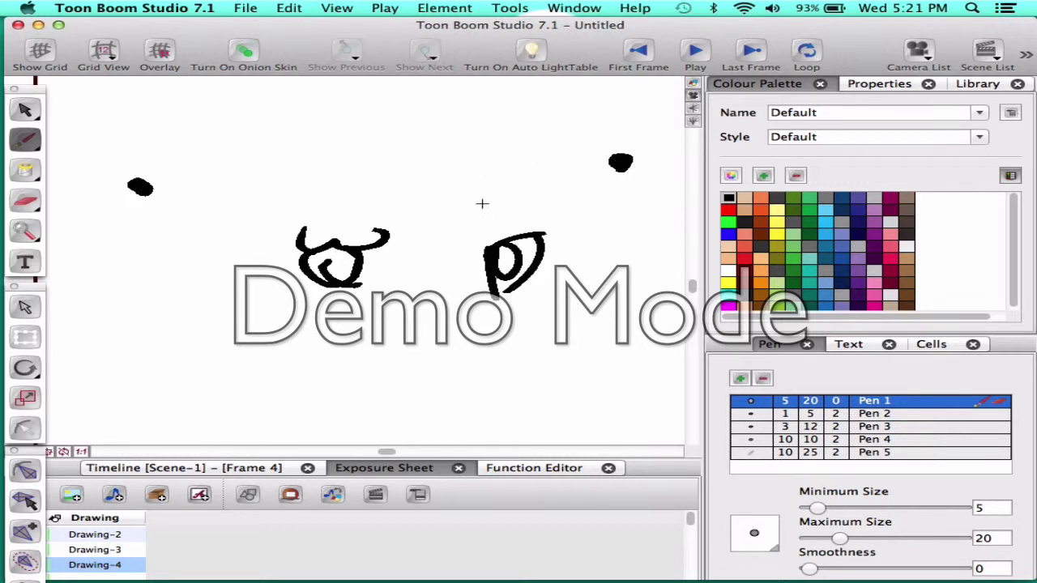
# Step: Draw a curved eye outline above the remaining eye, and undo it together with all the eye's strokes
pyautogui.moveTo(483, 190)
pyautogui.mouseDown()
pyautogui.moveTo(484, 218)
pyautogui.moveTo(545, 171)
pyautogui.moveTo(486, 220)
pyautogui.moveTo(501, 188)
pyautogui.moveTo(539, 172)
pyautogui.mouseUp()
pyautogui.press('super+z')
pyautogui.press('super+z')
pyautogui.press('super+z')
pyautogui.press('super+z')
pyautogui.press('super+z')
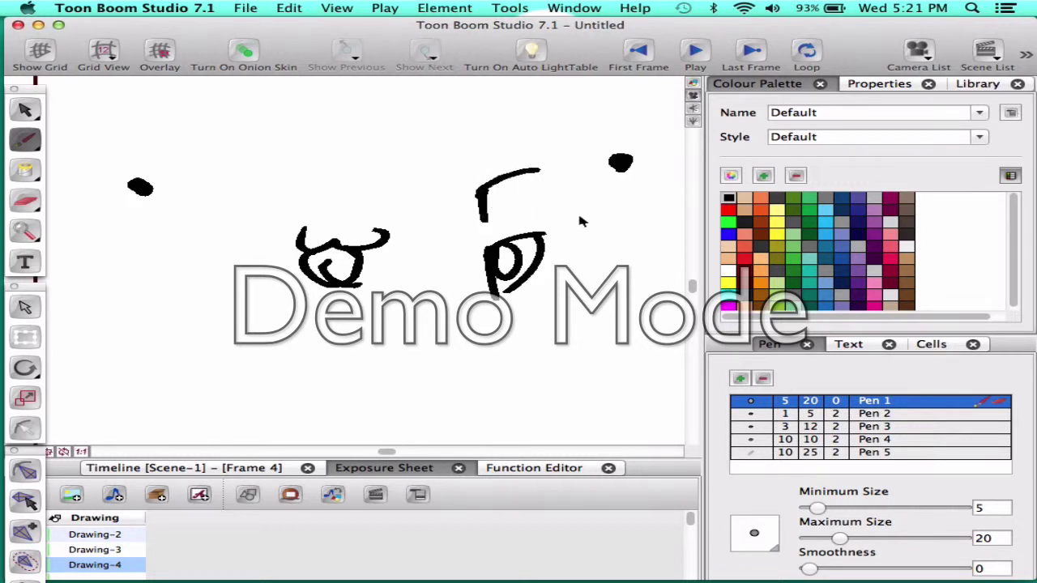
pyautogui.press('super+z')
pyautogui.press('super+z')
pyautogui.press('super+z')
pyautogui.press('super+z')
pyautogui.press('super+z')
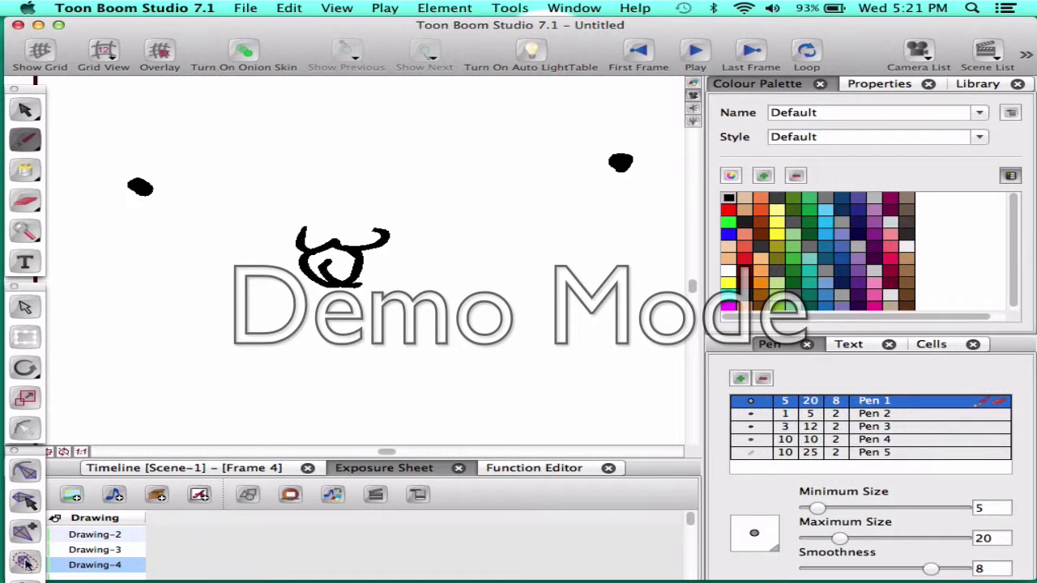
# Step: Make Drawing-2 the current drawing in the exposure sheet and activate the drawing brush
pyautogui.click(24, 563)
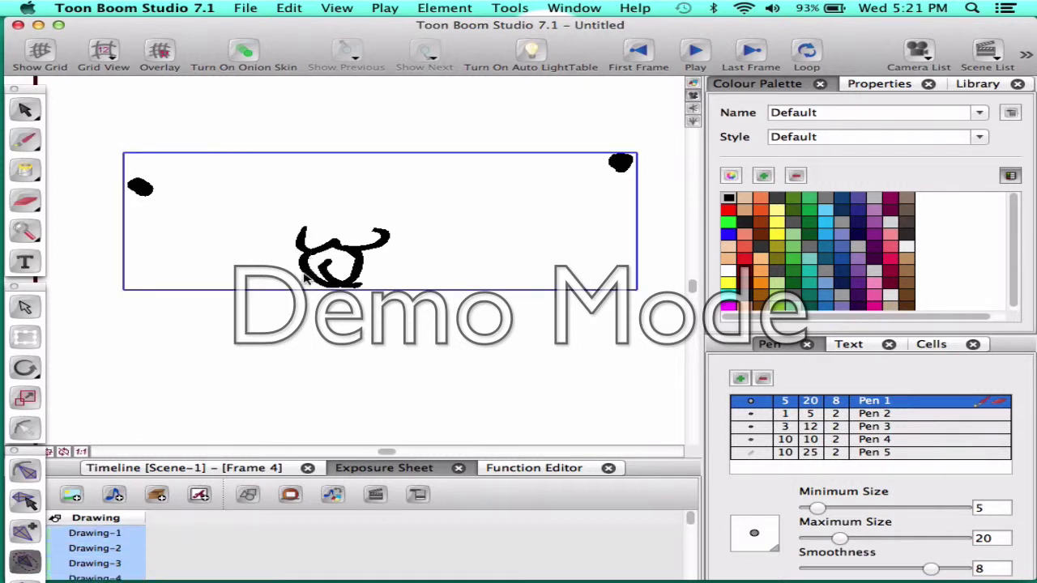
pyautogui.click(121, 549)
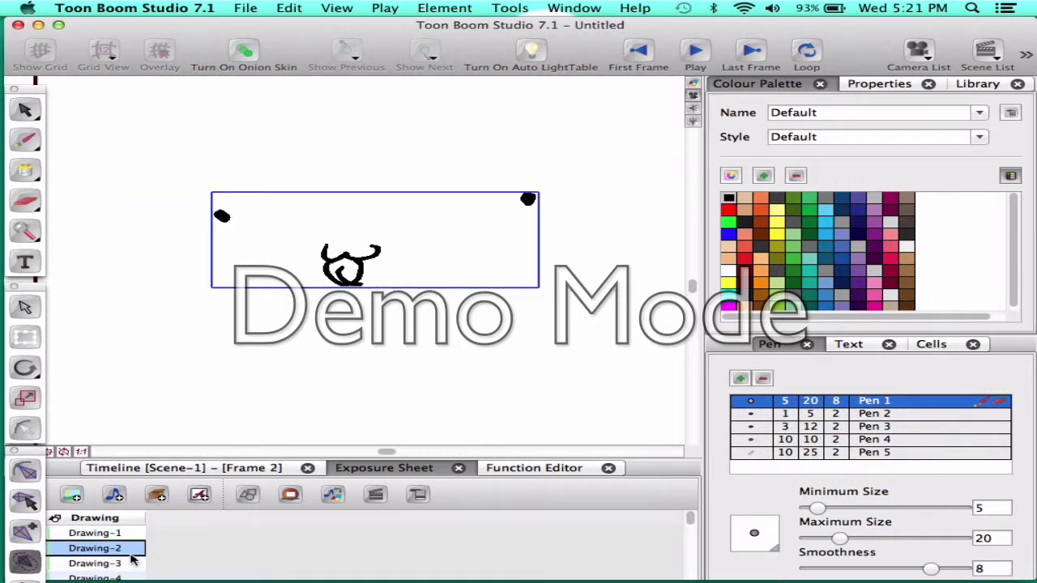
pyautogui.click(26, 142)
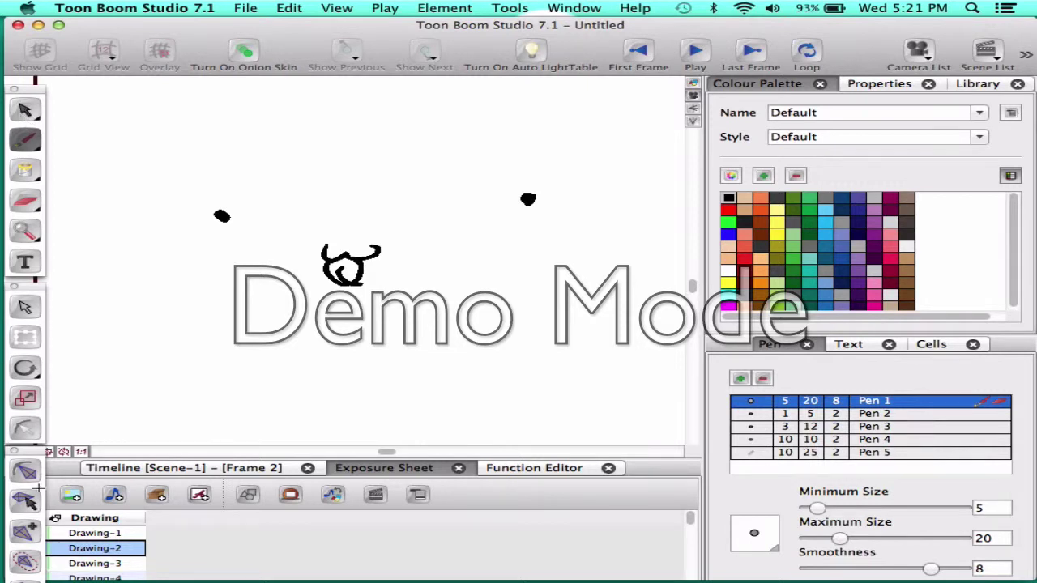
# Step: Disable all effects in the view settings
pyautogui.click(445, 8)
pyautogui.moveTo(511, 7)
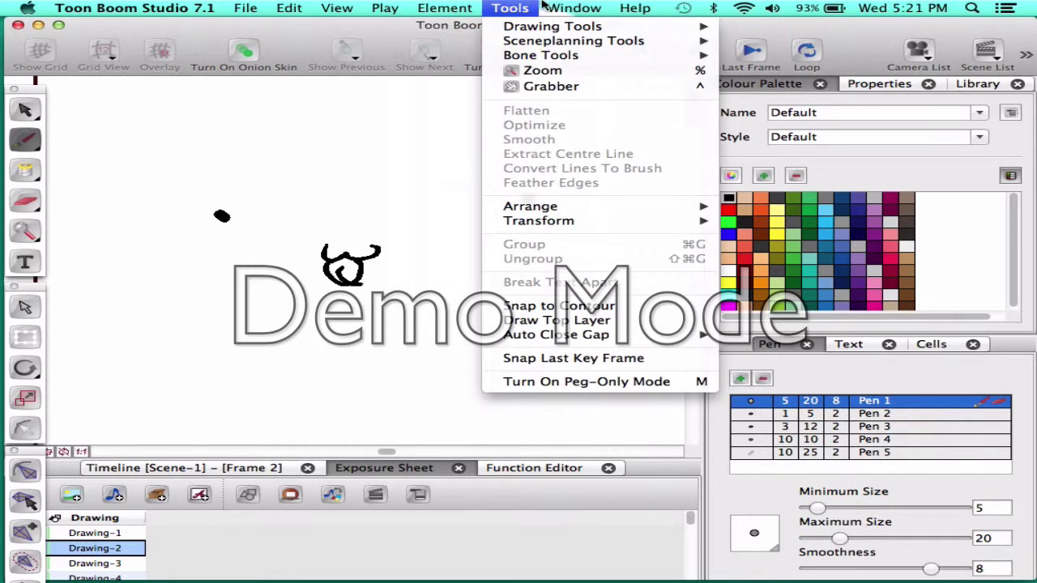
pyautogui.moveTo(557, 6)
pyautogui.moveTo(376, 7)
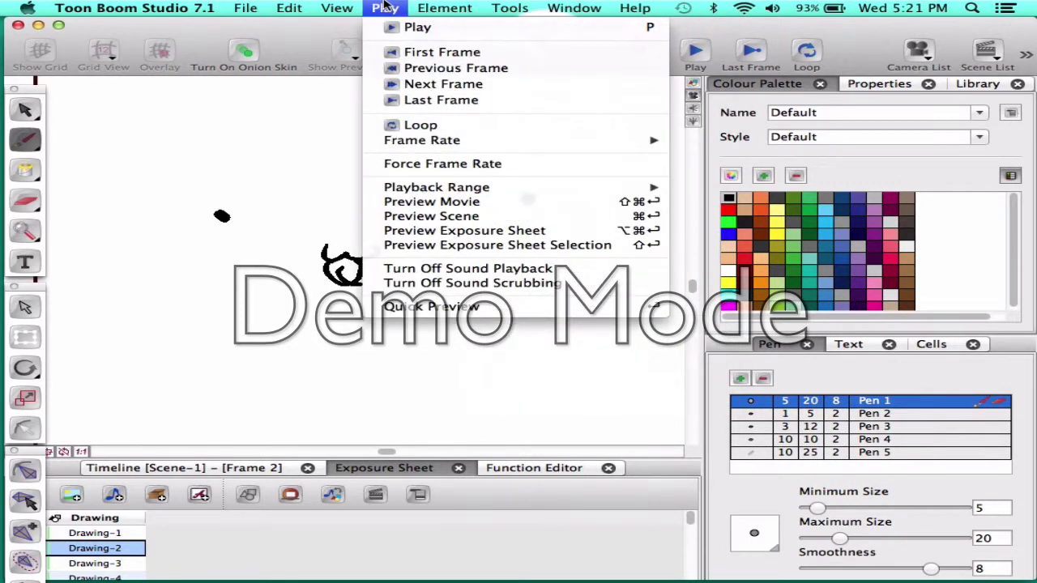
pyautogui.moveTo(335, 7)
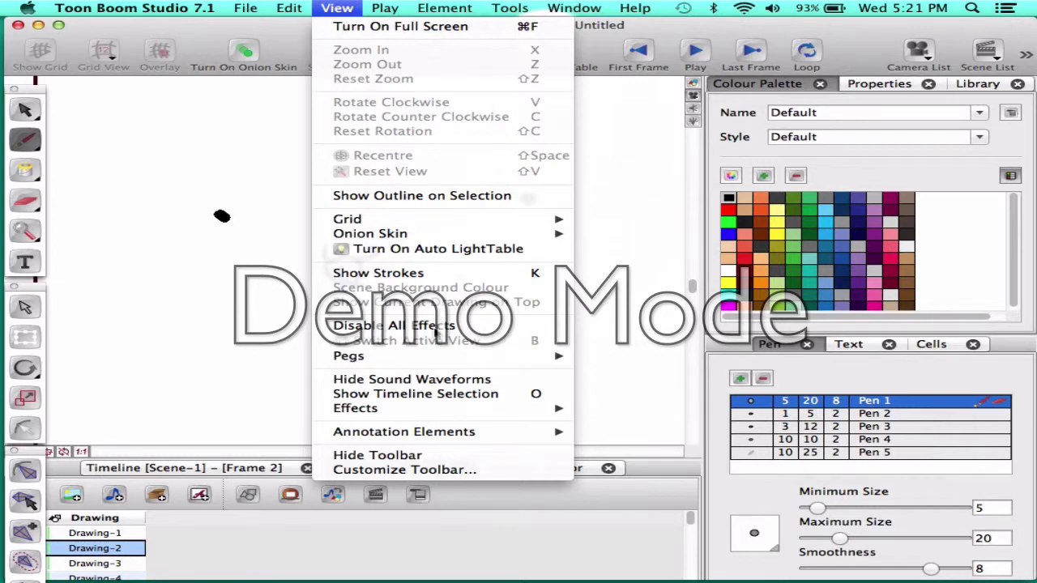
pyautogui.click(435, 325)
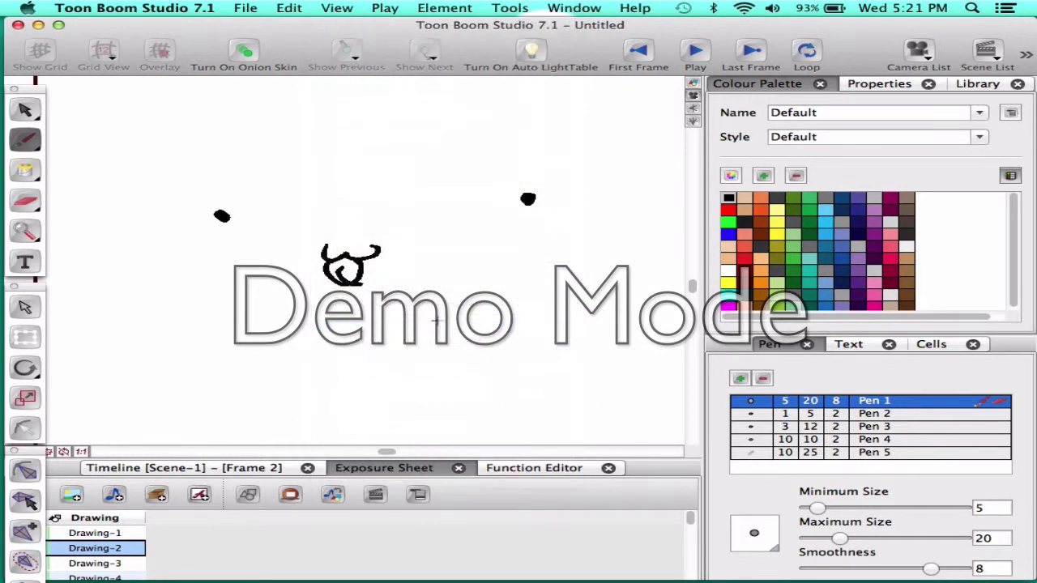
pyautogui.click(339, 6)
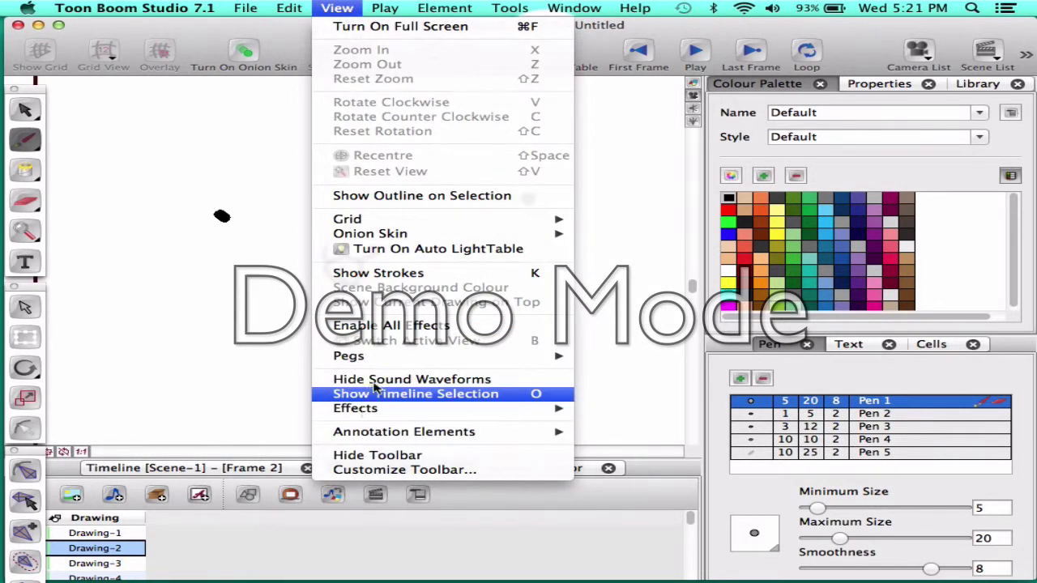
pyautogui.moveTo(397, 361)
pyautogui.click(640, 356)
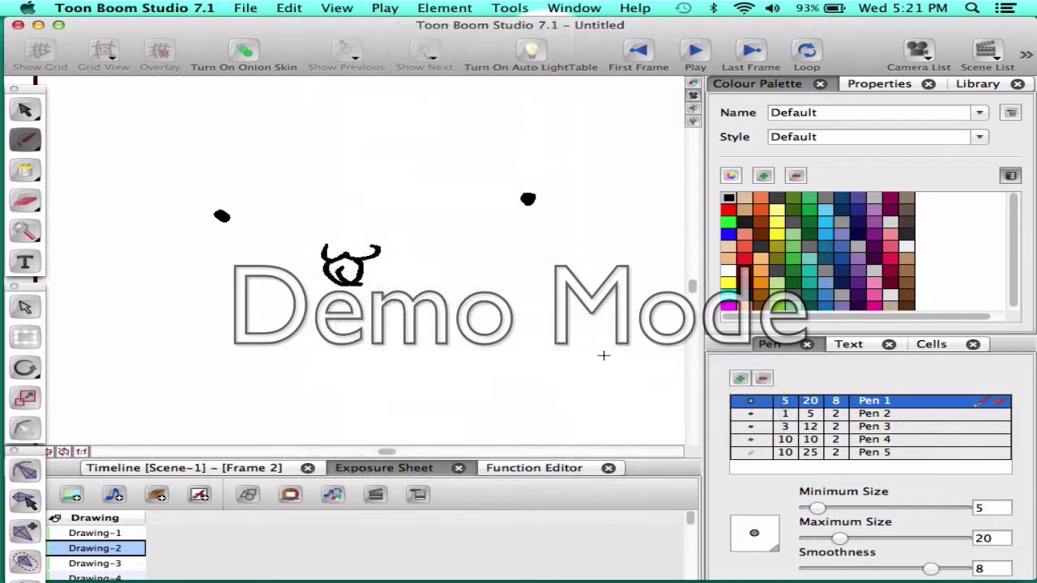
# Step: Build a connected chain of five bones on Drawing-2, starting at the mouth and passing through the left eye
pyautogui.click(24, 530)
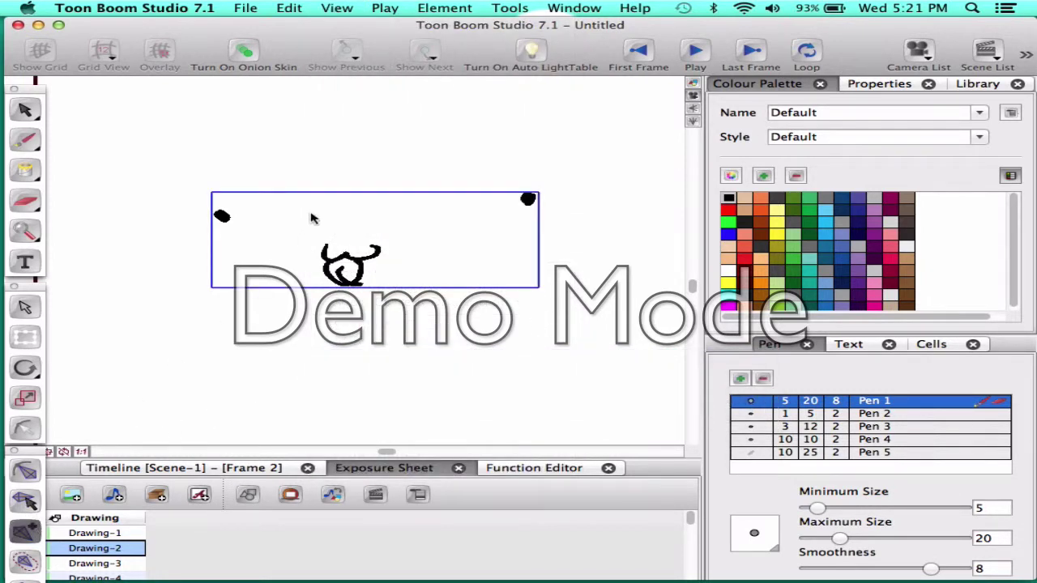
pyautogui.click(337, 271)
pyautogui.moveTo(333, 270)
pyautogui.mouseDown()
pyautogui.moveTo(308, 278)
pyautogui.moveTo(251, 336)
pyautogui.moveTo(199, 268)
pyautogui.moveTo(206, 205)
pyautogui.moveTo(219, 215)
pyautogui.mouseUp()
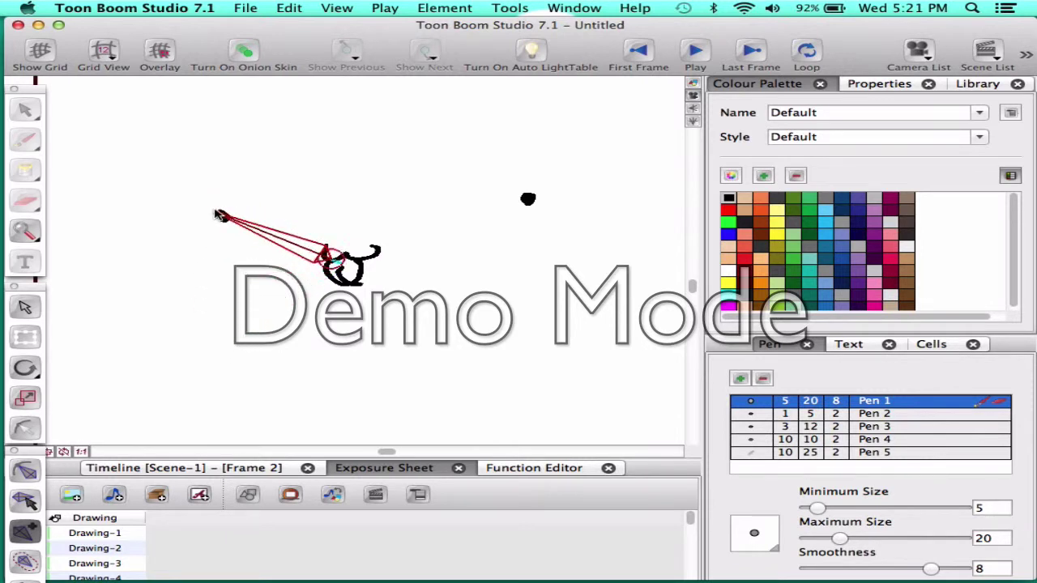
pyautogui.moveTo(335, 273); pyautogui.dragTo(207, 333)
pyautogui.moveTo(334, 271); pyautogui.dragTo(81, 231)
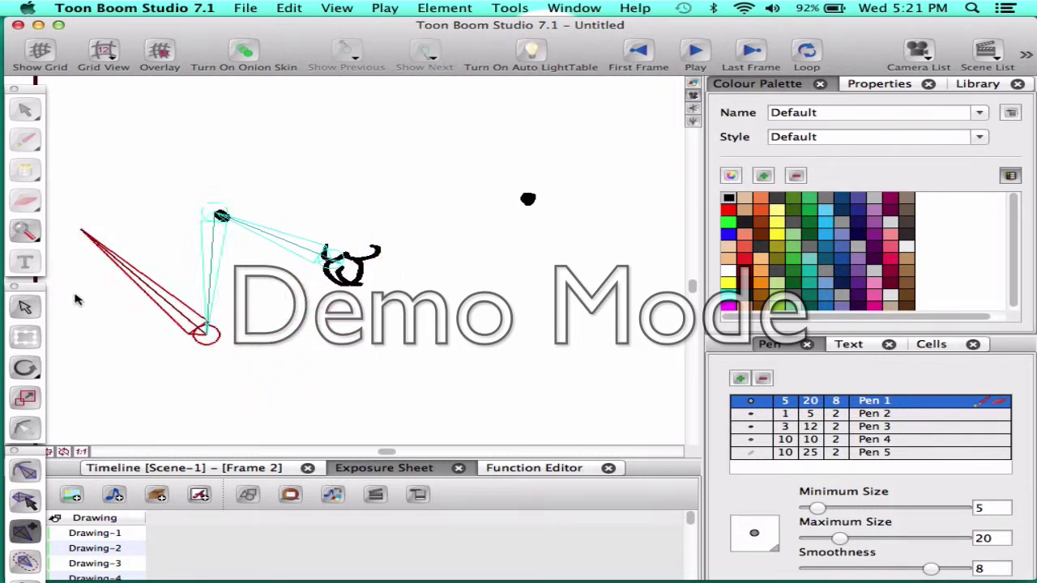
pyautogui.moveTo(220, 217); pyautogui.dragTo(342, 180)
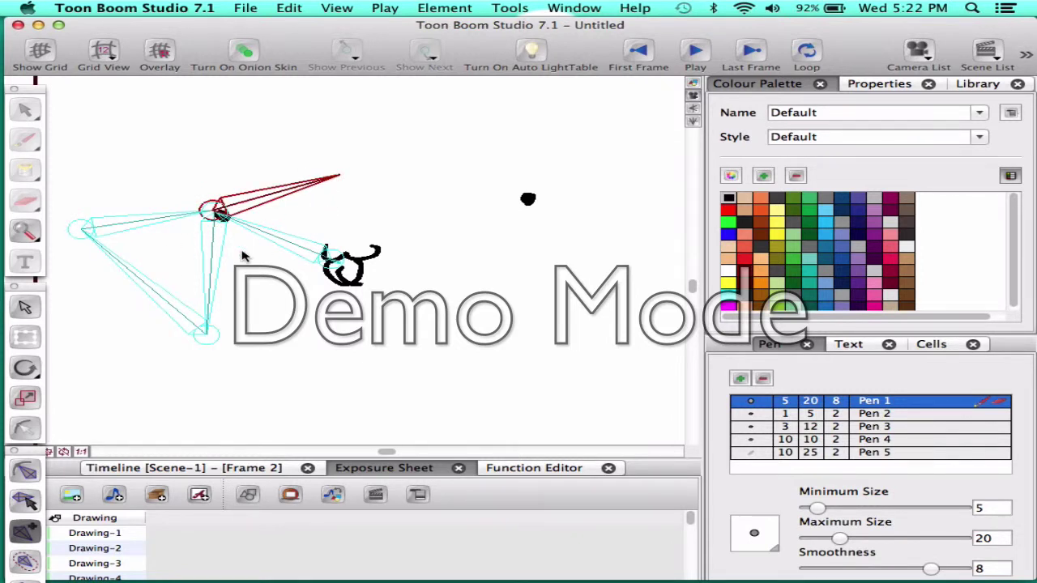
# Step: Move the bone joint at the left eye to a point just above the mouth, reposing the attached chain
pyautogui.click(24, 465)
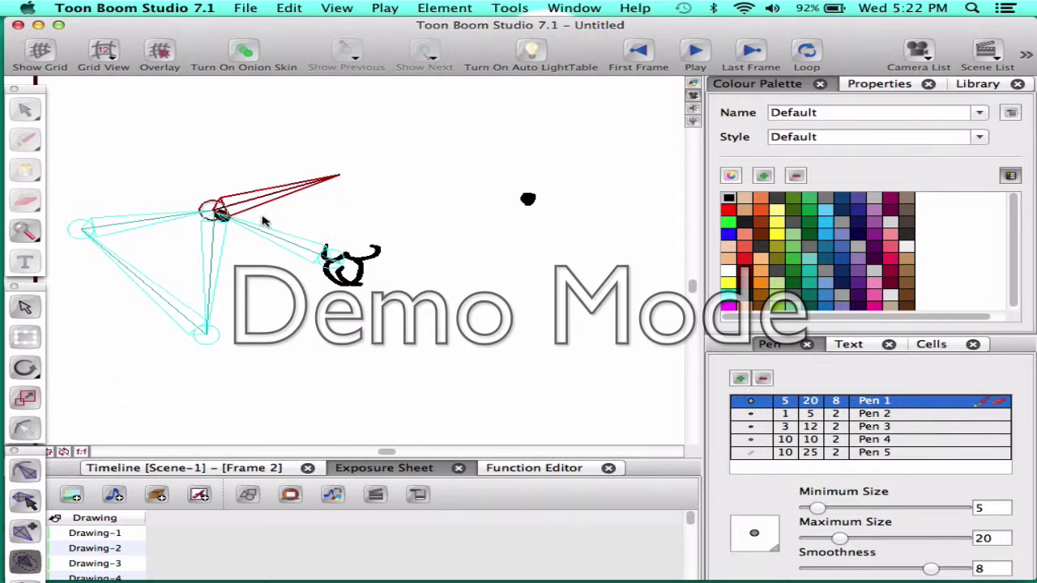
pyautogui.click(27, 471)
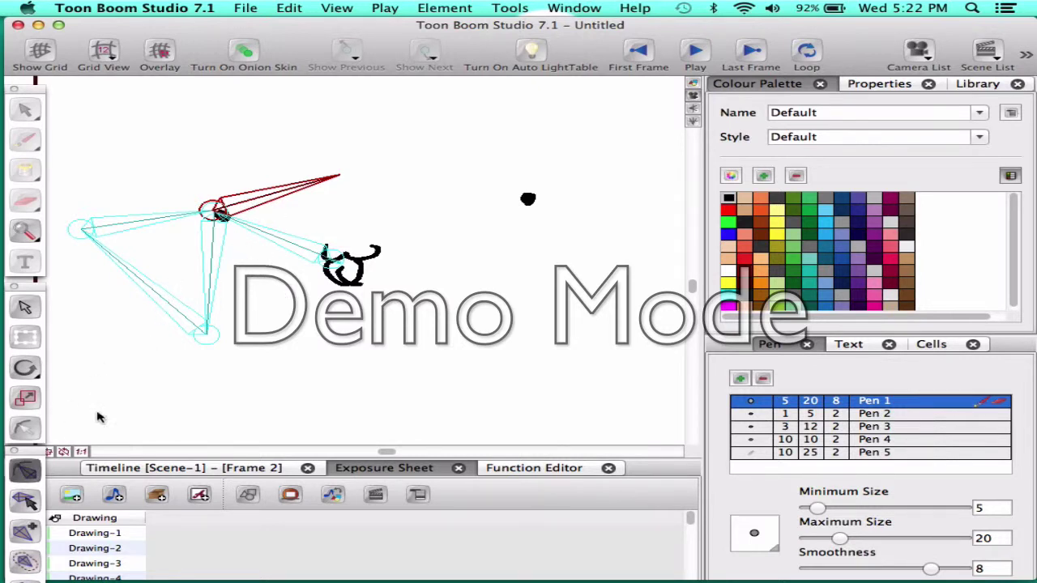
pyautogui.click(25, 501)
pyautogui.moveTo(227, 217)
pyautogui.mouseDown()
pyautogui.moveTo(243, 302)
pyautogui.moveTo(341, 267)
pyautogui.moveTo(268, 284)
pyautogui.moveTo(364, 274)
pyautogui.moveTo(343, 262)
pyautogui.moveTo(329, 223)
pyautogui.moveTo(342, 209)
pyautogui.moveTo(273, 231)
pyautogui.moveTo(301, 301)
pyautogui.moveTo(307, 222)
pyautogui.moveTo(293, 217)
pyautogui.moveTo(277, 172)
pyautogui.moveTo(329, 157)
pyautogui.moveTo(407, 187)
pyautogui.moveTo(267, 217)
pyautogui.moveTo(382, 162)
pyautogui.moveTo(267, 215)
pyautogui.moveTo(375, 166)
pyautogui.moveTo(308, 193)
pyautogui.mouseUp()
pyautogui.moveTo(264, 165); pyautogui.dragTo(264, 217)
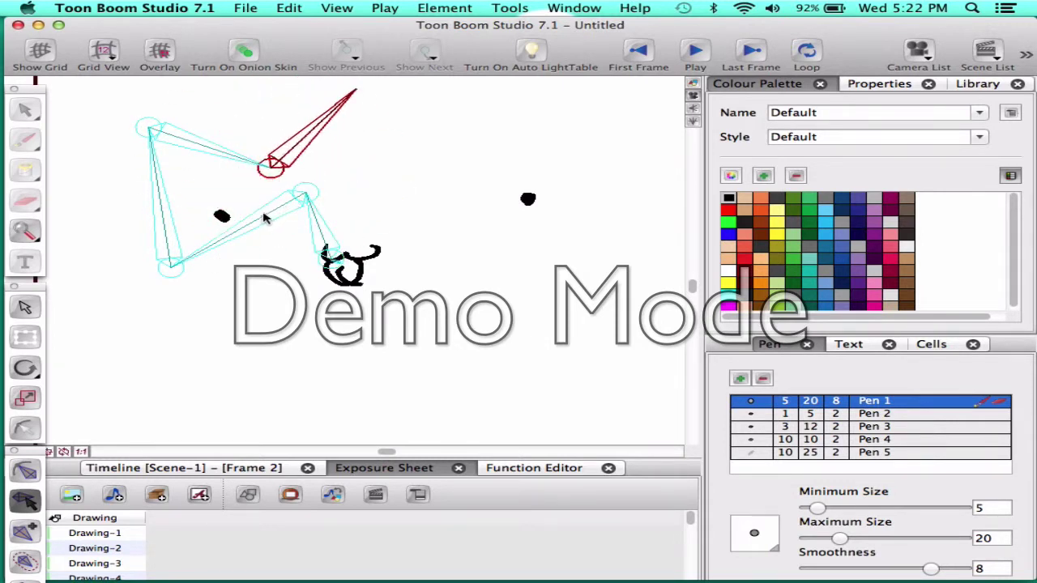
# Step: Move the upper joints of the bone chain to the right and swing the last bone downward beside the mouth
pyautogui.click(260, 171)
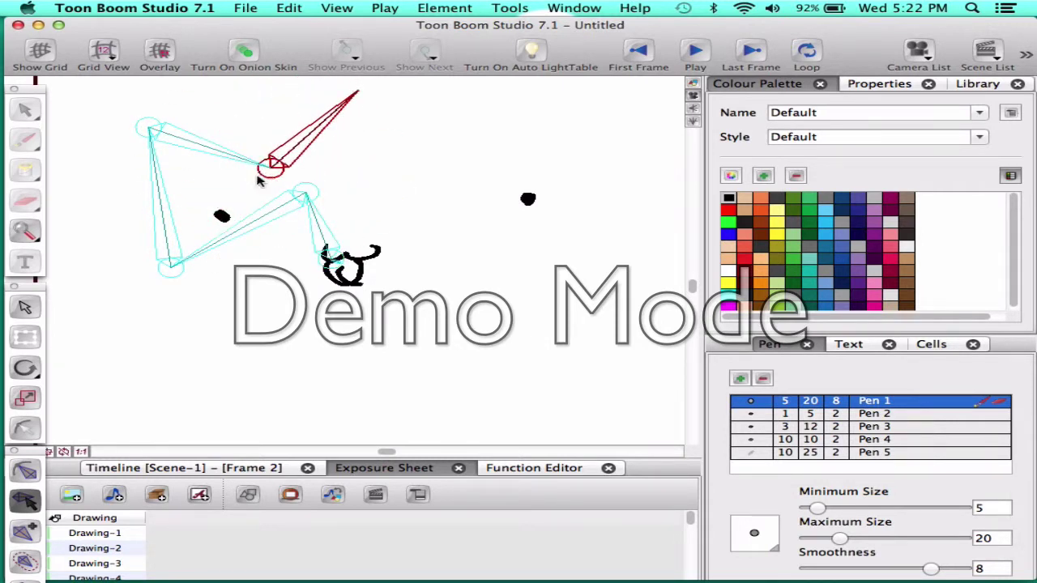
pyautogui.moveTo(273, 167); pyautogui.dragTo(275, 166)
pyautogui.click(138, 129)
pyautogui.moveTo(138, 129)
pyautogui.mouseDown()
pyautogui.moveTo(158, 121)
pyautogui.moveTo(137, 163)
pyautogui.moveTo(93, 162)
pyautogui.moveTo(90, 132)
pyautogui.moveTo(137, 120)
pyautogui.moveTo(108, 114)
pyautogui.moveTo(134, 142)
pyautogui.mouseUp()
pyautogui.moveTo(174, 280); pyautogui.dragTo(144, 295)
pyautogui.moveTo(383, 143); pyautogui.dragTo(366, 203)
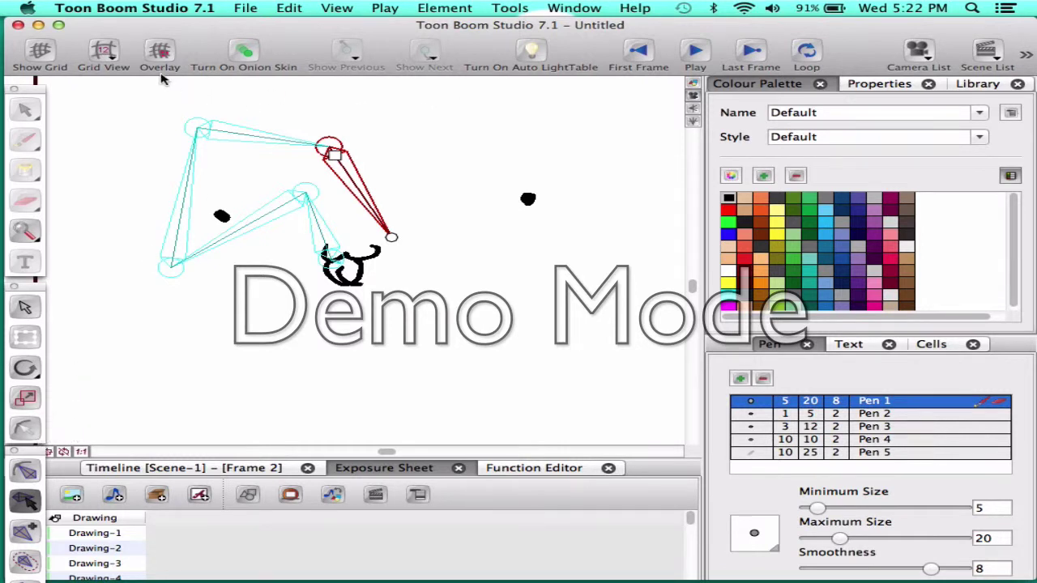
# Step: View the grid types, and turn the onion skin on and off again
pyautogui.click(102, 50)
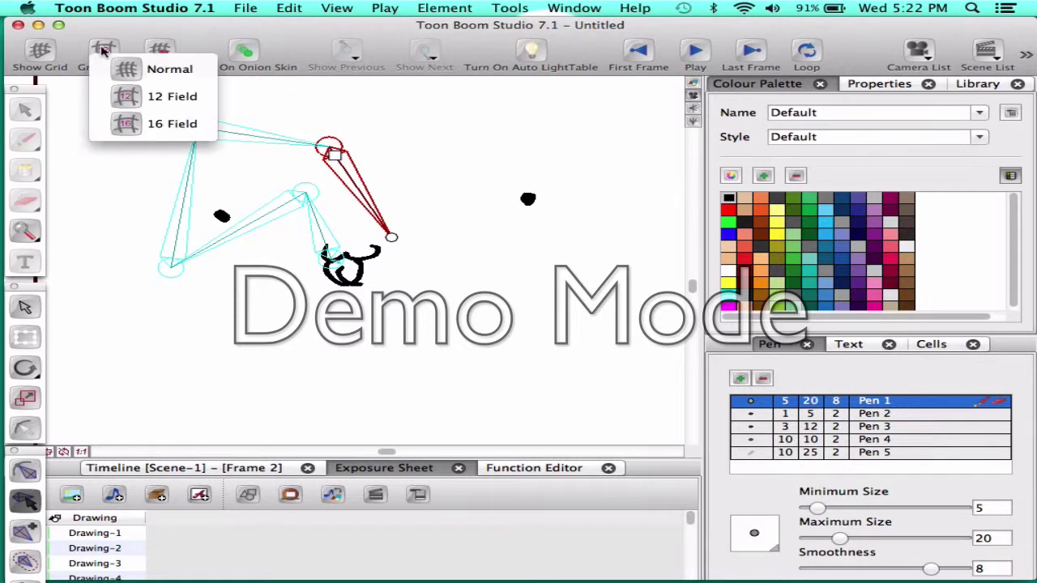
pyautogui.click(164, 51)
pyautogui.click(239, 51)
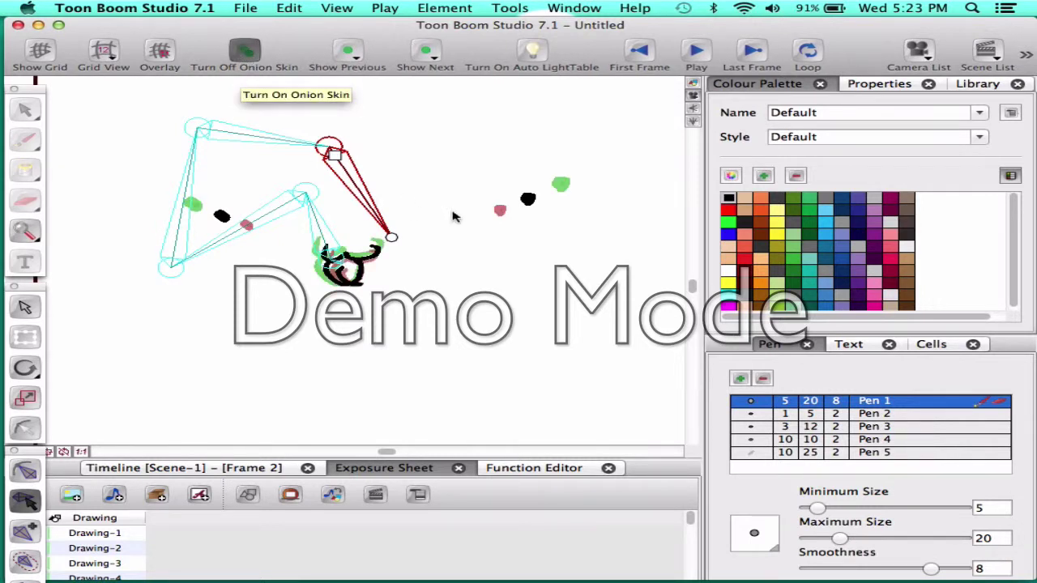
pyautogui.click(253, 47)
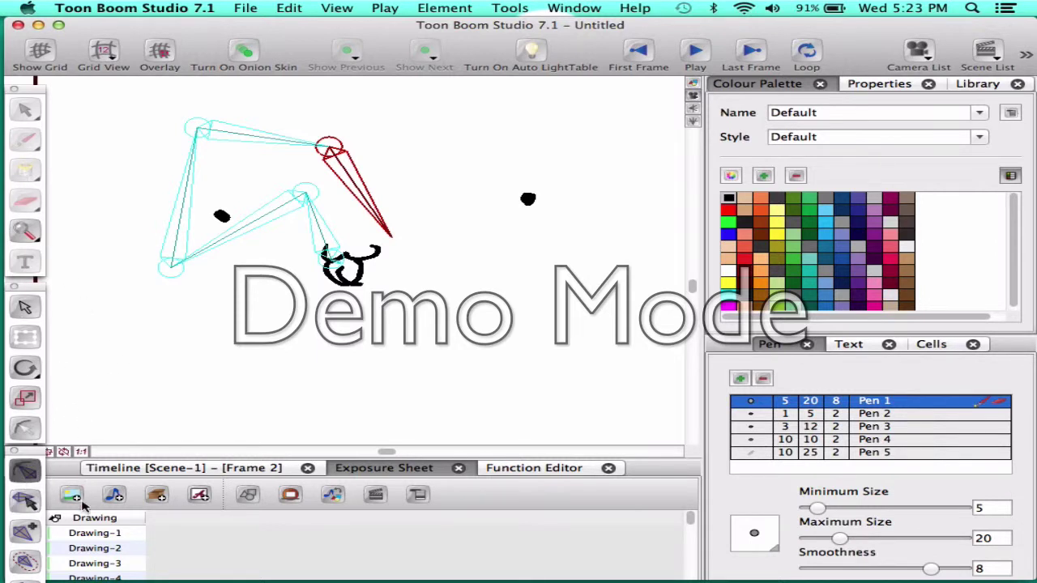
# Step: Draw two curved brush strokes above the right eye in Drawing-1 and undo both
pyautogui.click(89, 534)
pyautogui.click(25, 139)
pyautogui.moveTo(403, 131); pyautogui.dragTo(399, 180)
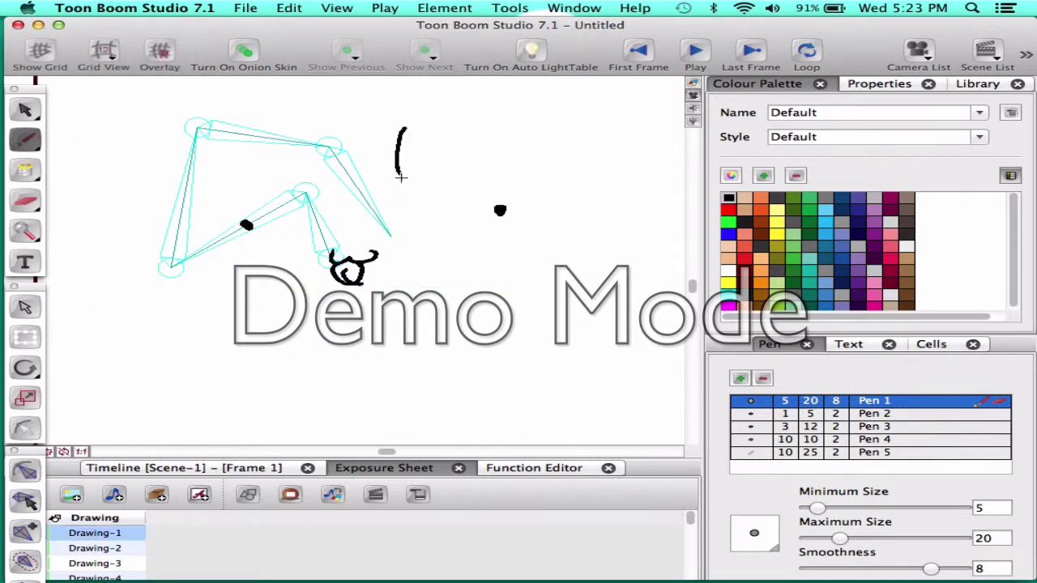
pyautogui.moveTo(404, 128); pyautogui.dragTo(489, 118)
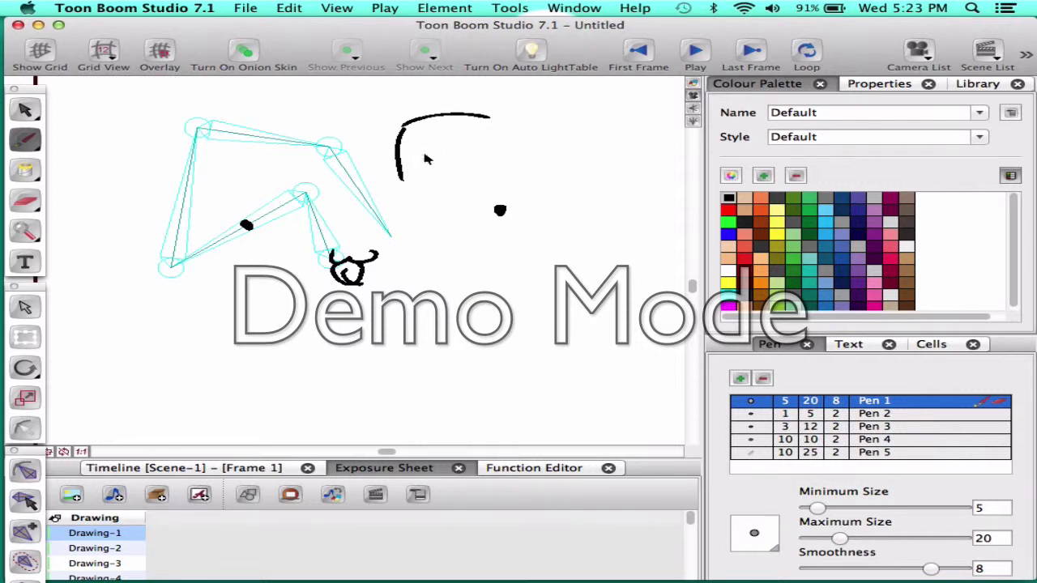
pyautogui.press('super+z')
pyautogui.press('super+z')
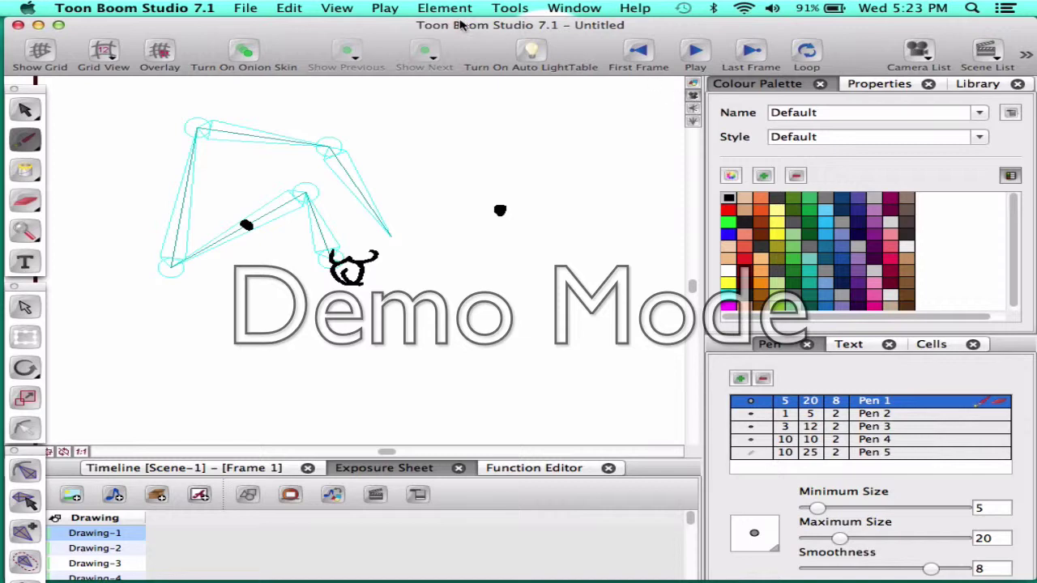
# Step: Close the untitled project window
pyautogui.click(17, 24)
pyautogui.click(602, 362)
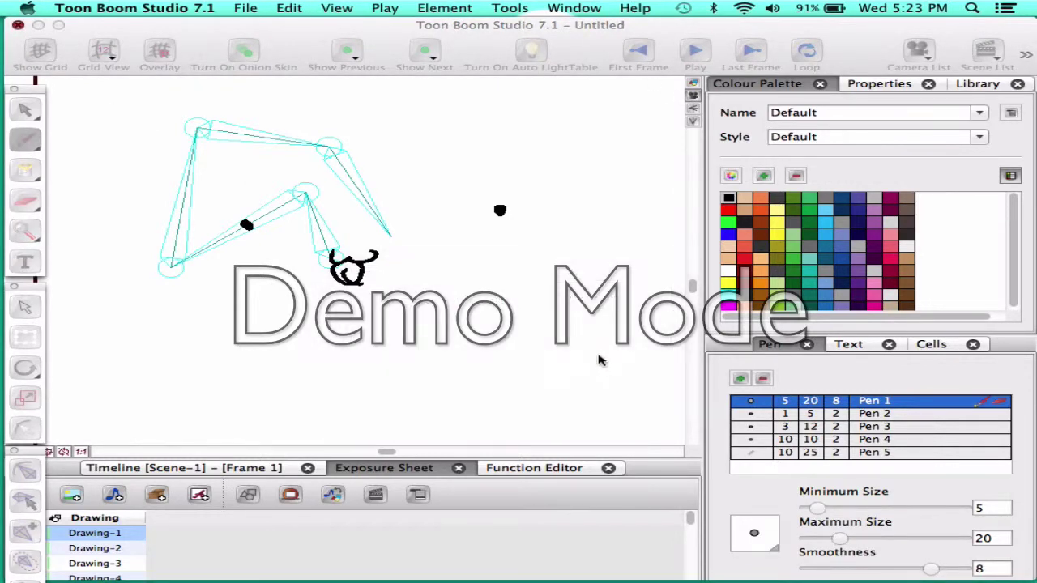